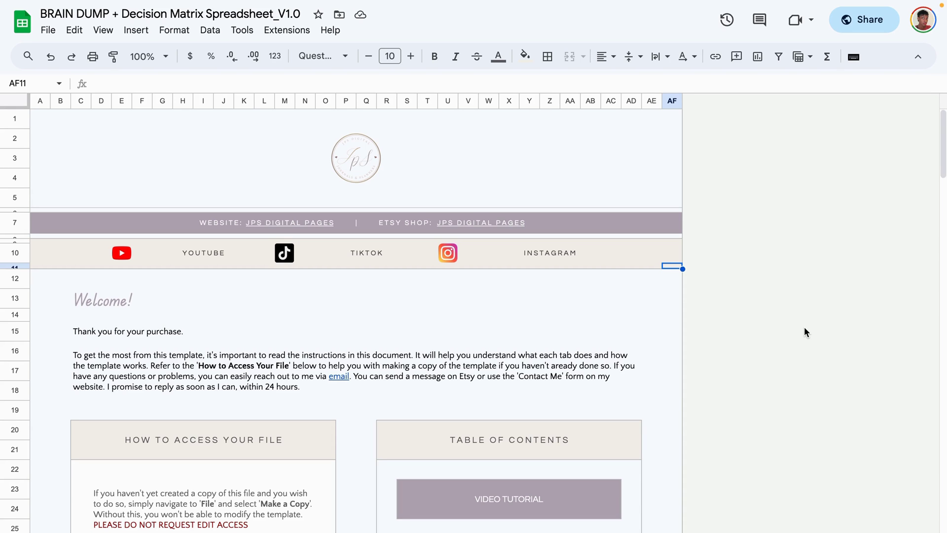
Step: Scroll down through the Welcome tab's setup instructions
left_click(728, 388)
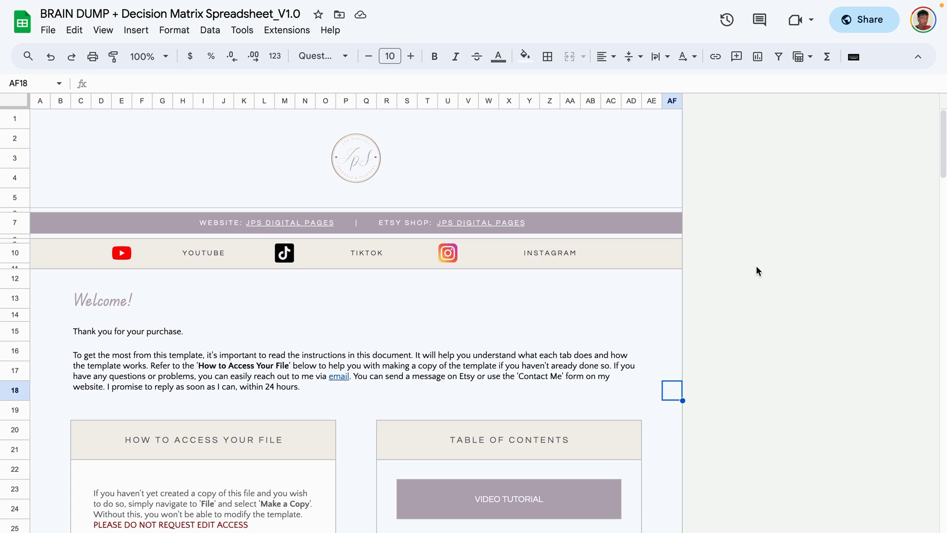
left_click(611, 178)
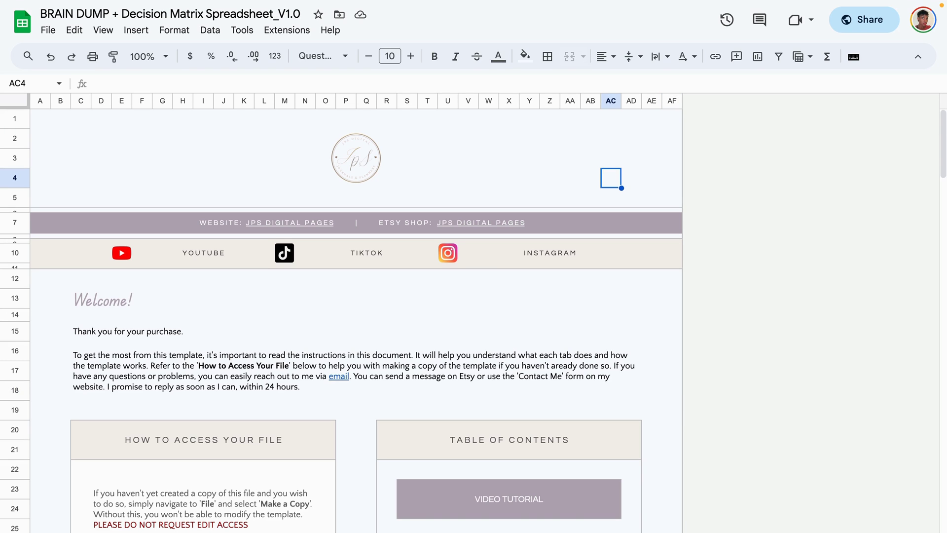
key("Right")
key("Right")
key("Right")
key("Down")
key("Down")
key("Down")
key("Down")
key("Down")
key("Down")
key("Down")
key("Down")
key("Down")
key("Down")
scroll(772, 324, "down", 1)
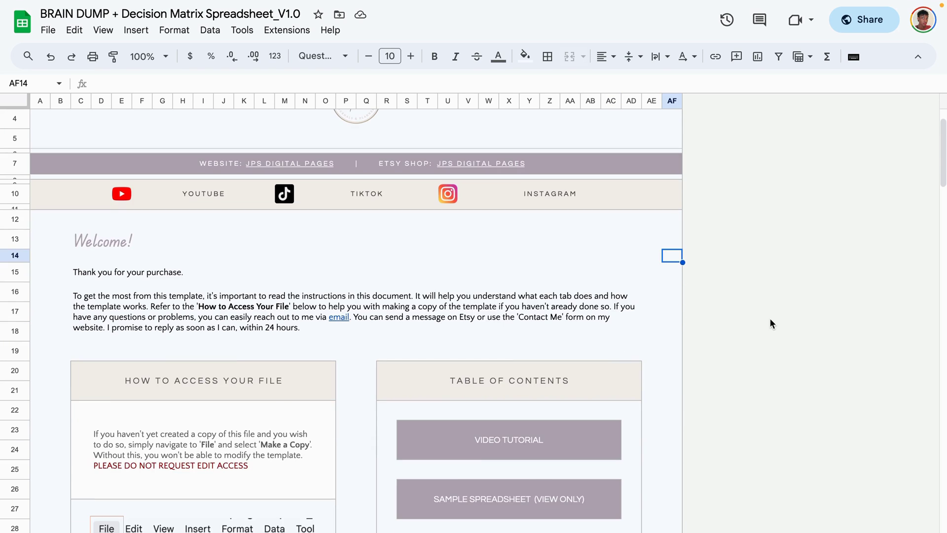
scroll(770, 319, "down", 5)
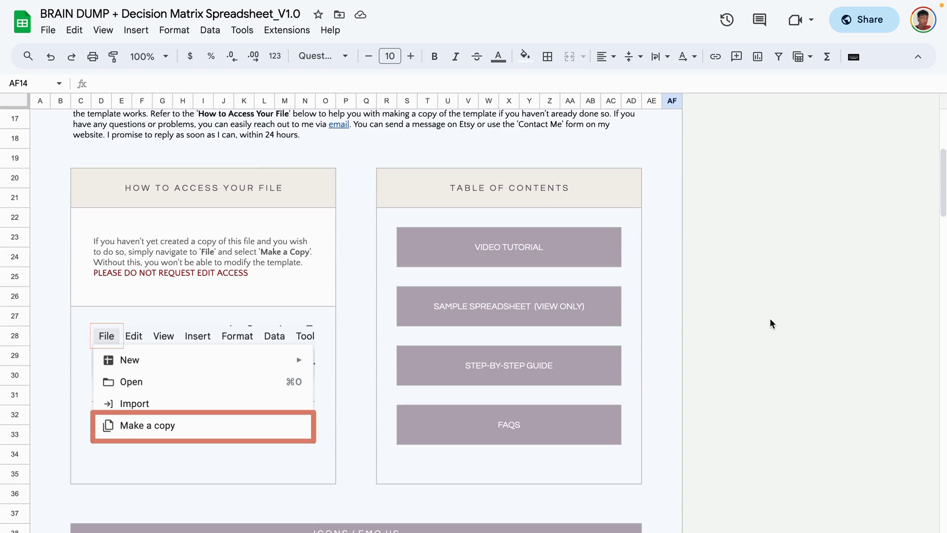
scroll(770, 320, "down", 8)
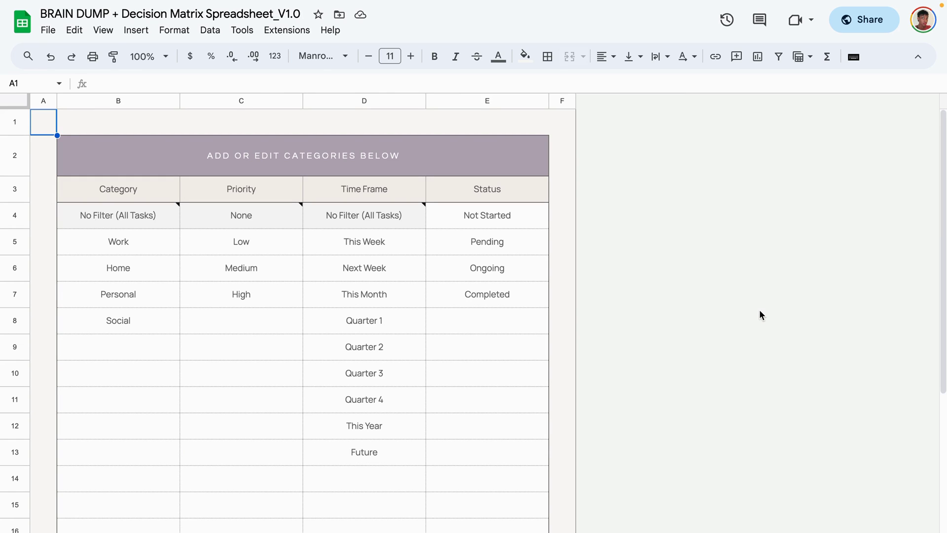
Step: Select Category cells B5:B9 (Work through Social) and delete their contents
left_click(241, 346)
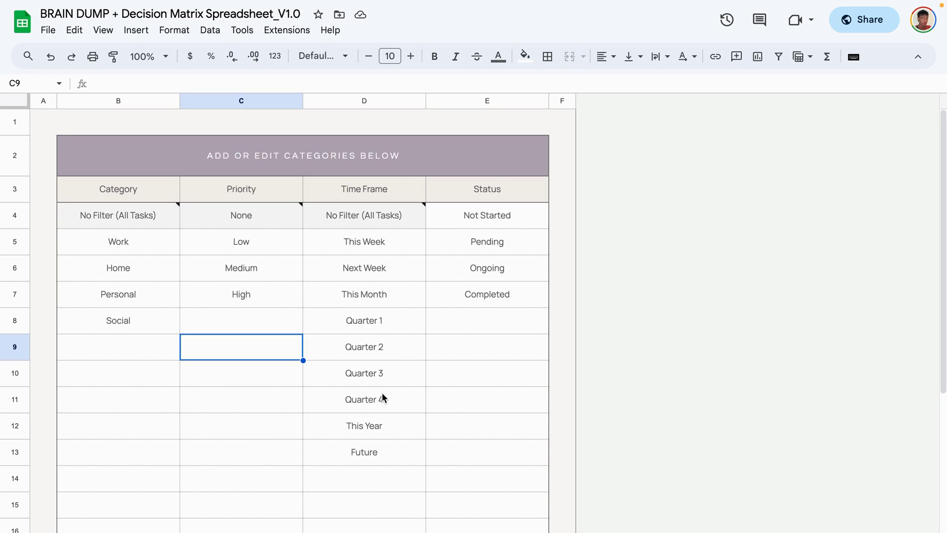
mouse_move(156, 219)
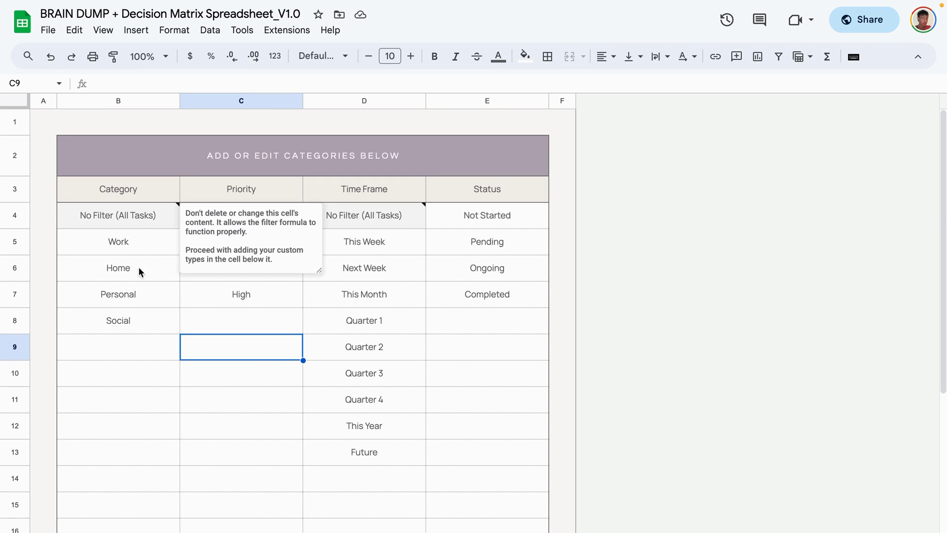
left_click(166, 421)
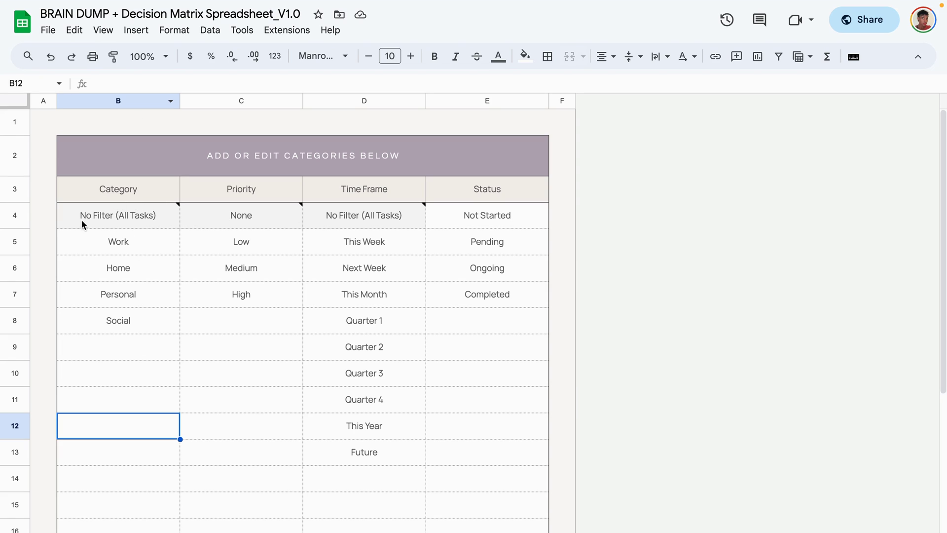
left_click(141, 241)
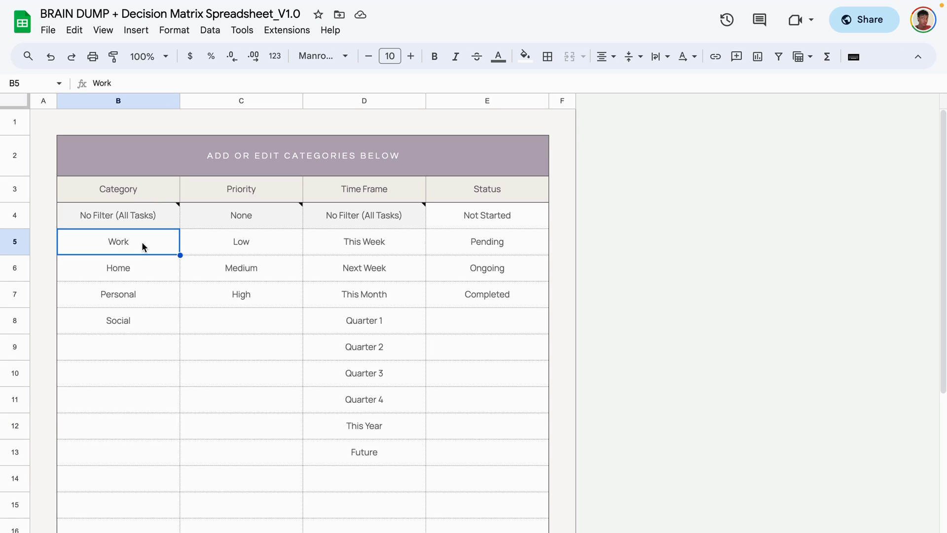
left_click(137, 304)
left_click_drag(143, 242, 140, 342)
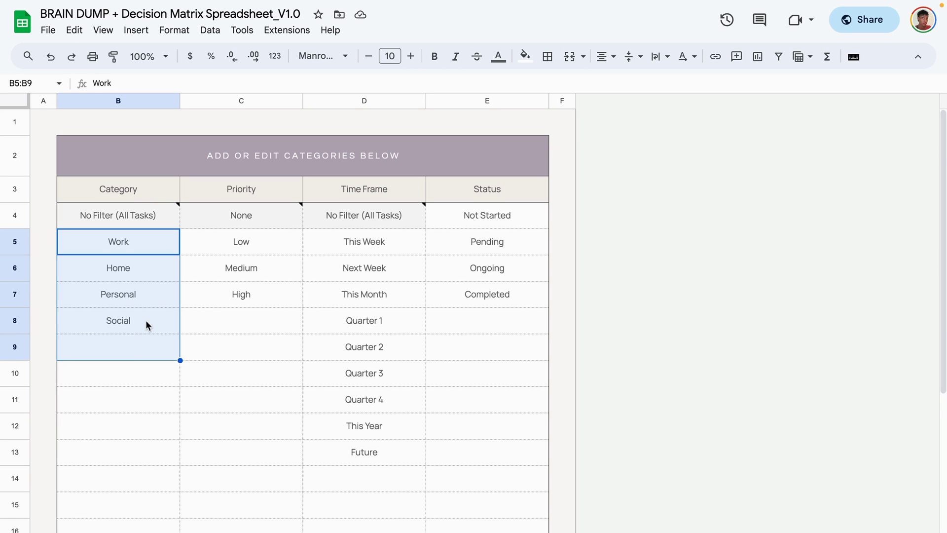
key("Delete")
Step: Enter the categories Personal, Business and Home starting in B5
left_click(195, 392)
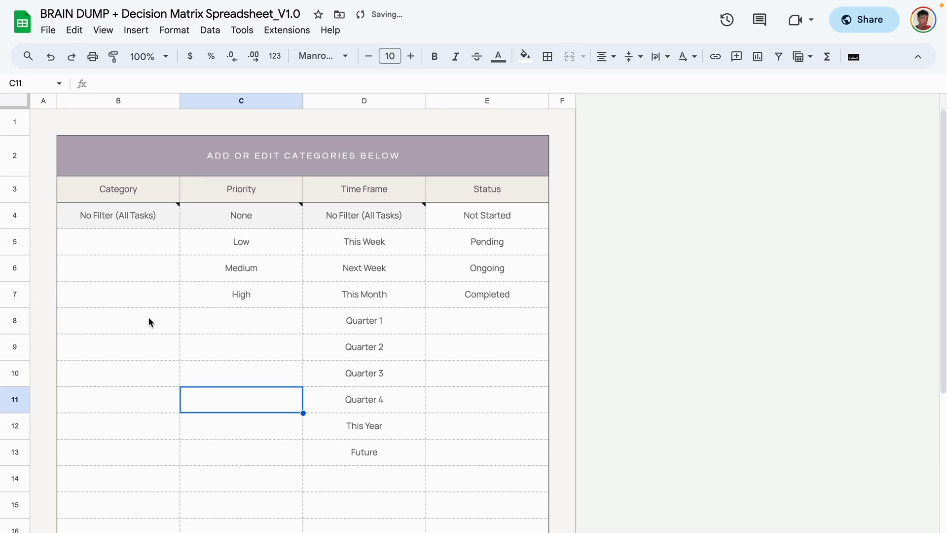
left_click(145, 267)
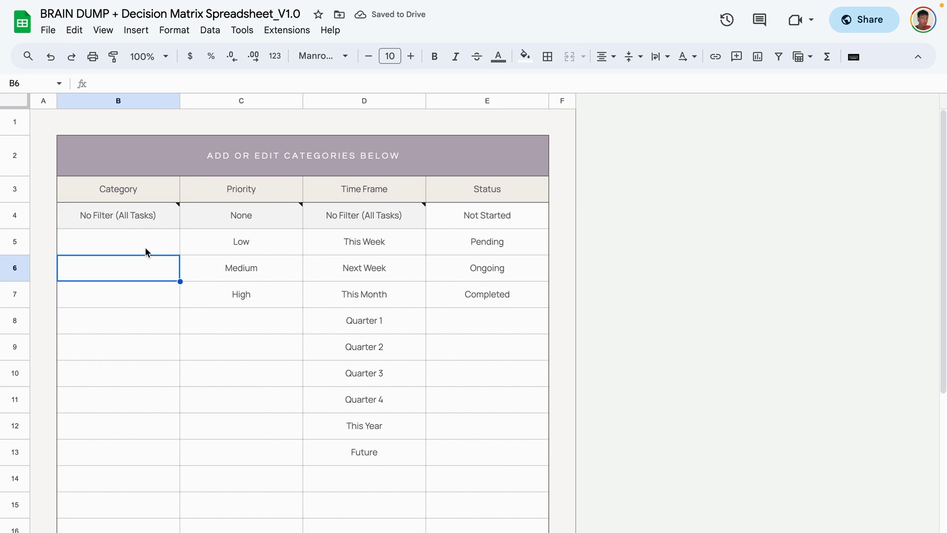
double_click(145, 247)
type("Personal")
key("Return")
type("Business")
key("Return")
type("Home")
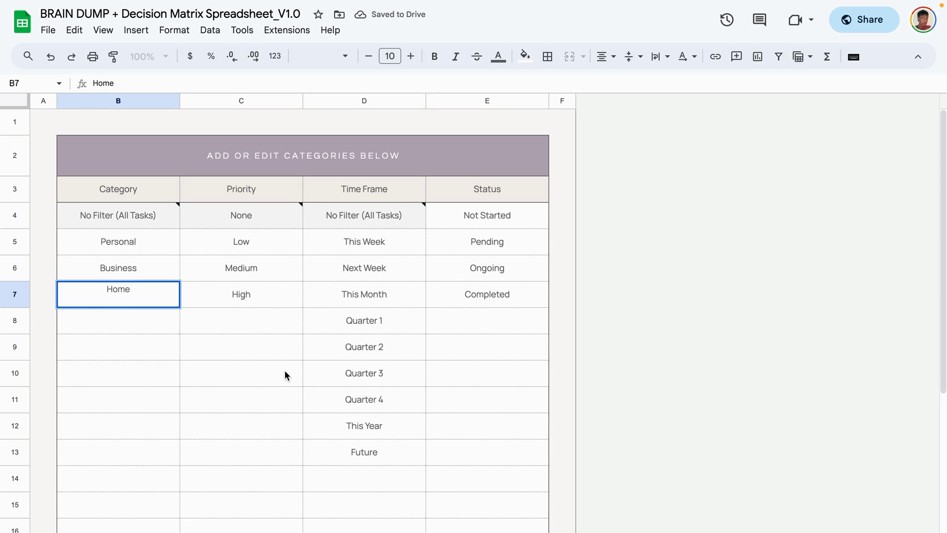
left_click(241, 320)
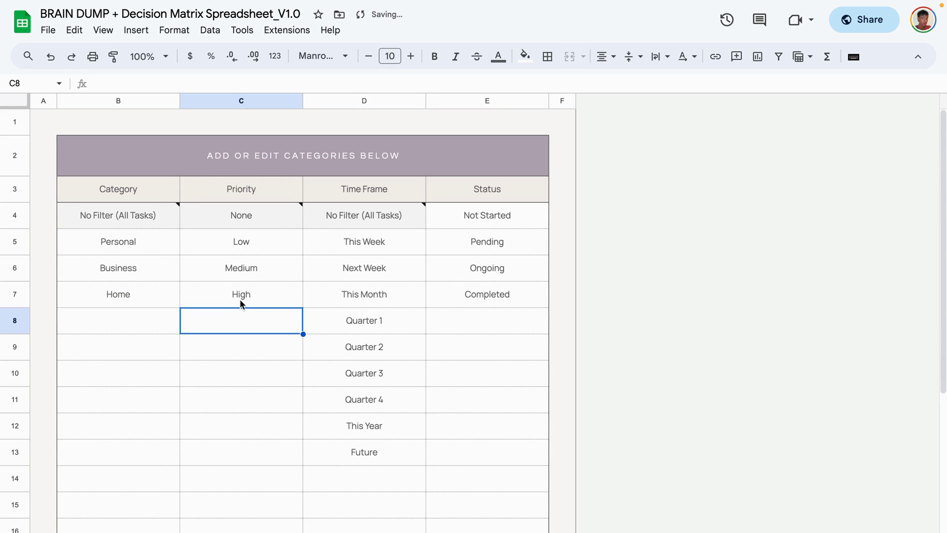
Step: Select the Low, Medium and High priority options in turn
left_click(252, 246)
left_click(249, 265)
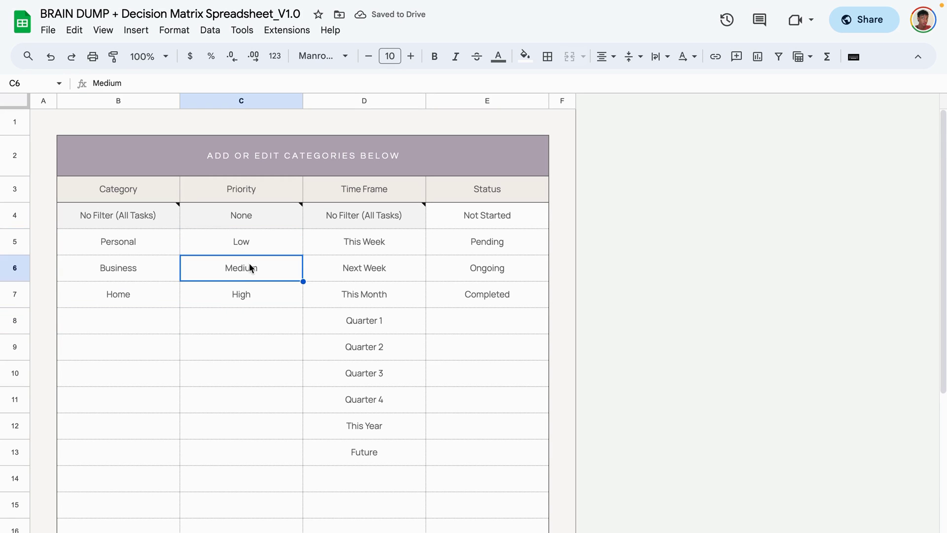
left_click(241, 296)
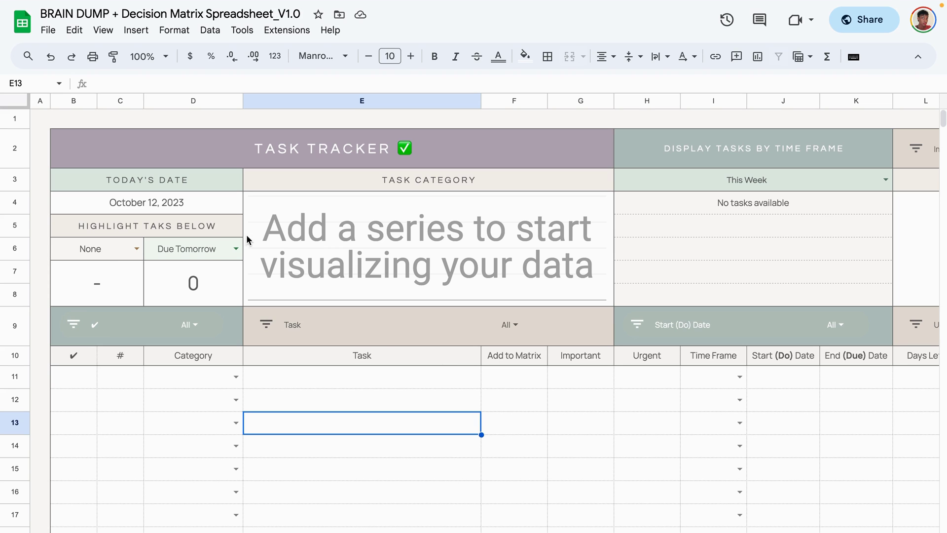
scroll(554, 255, "right", 6)
scroll(554, 260, "left", 6)
left_click(406, 528)
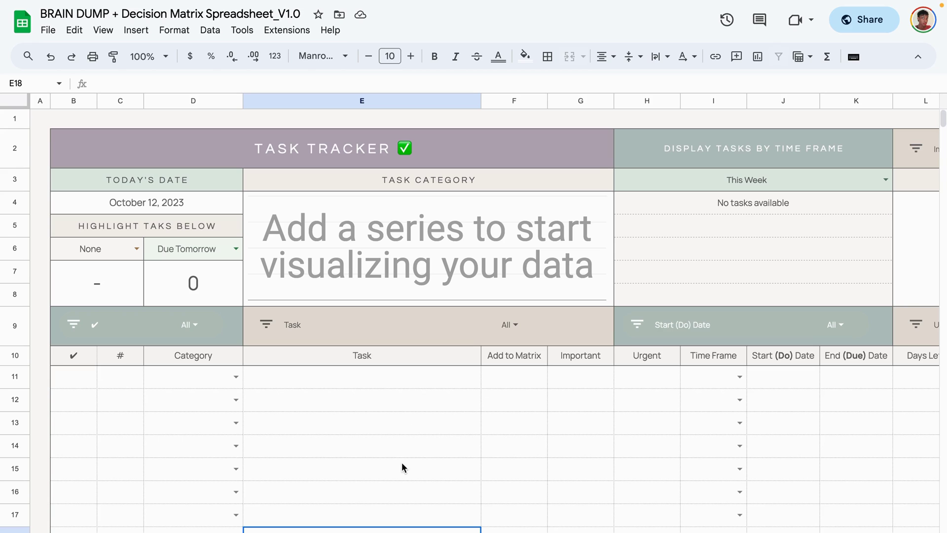
left_click(200, 193)
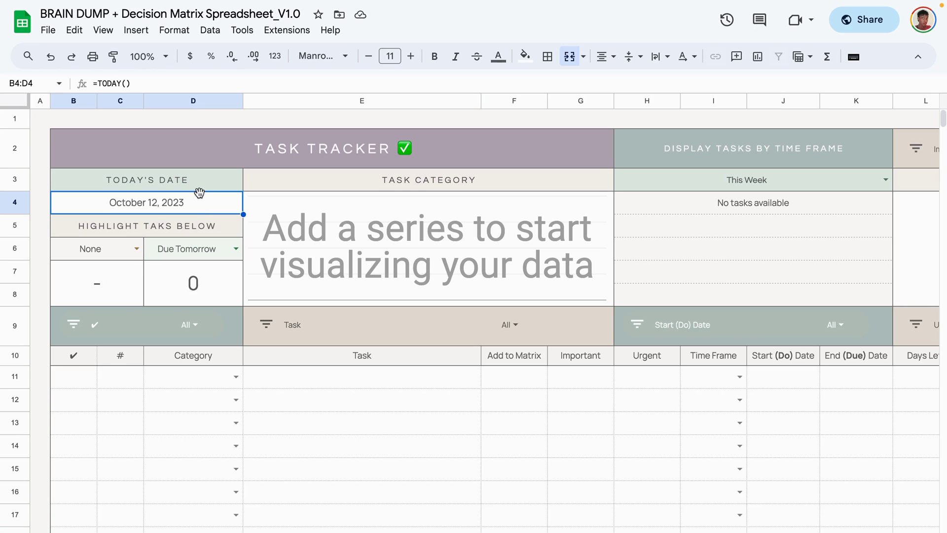
left_click(132, 231)
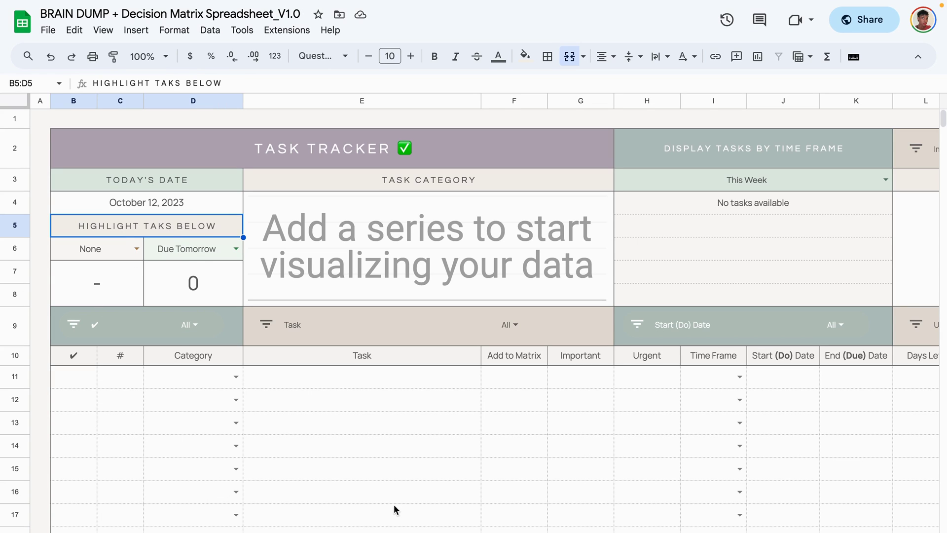
left_click(380, 493)
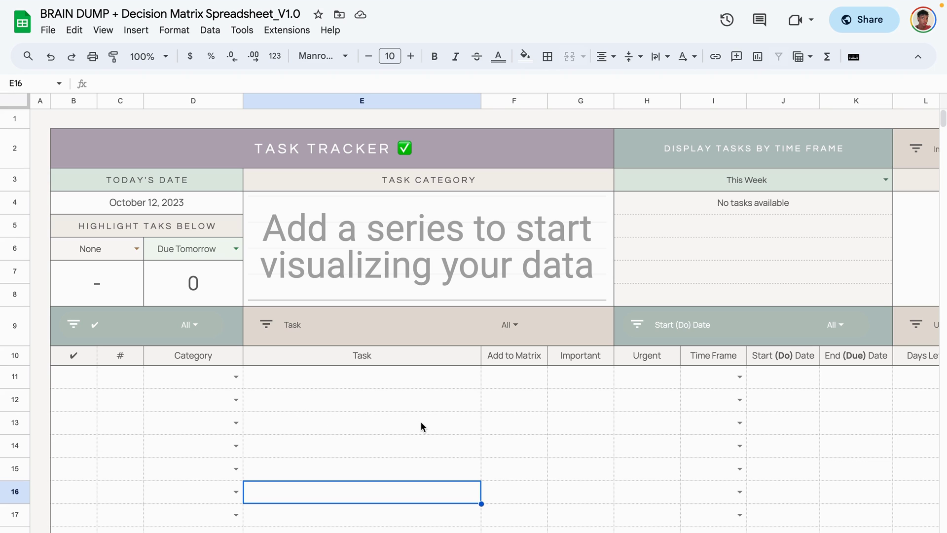
scroll(719, 230, "right", 10)
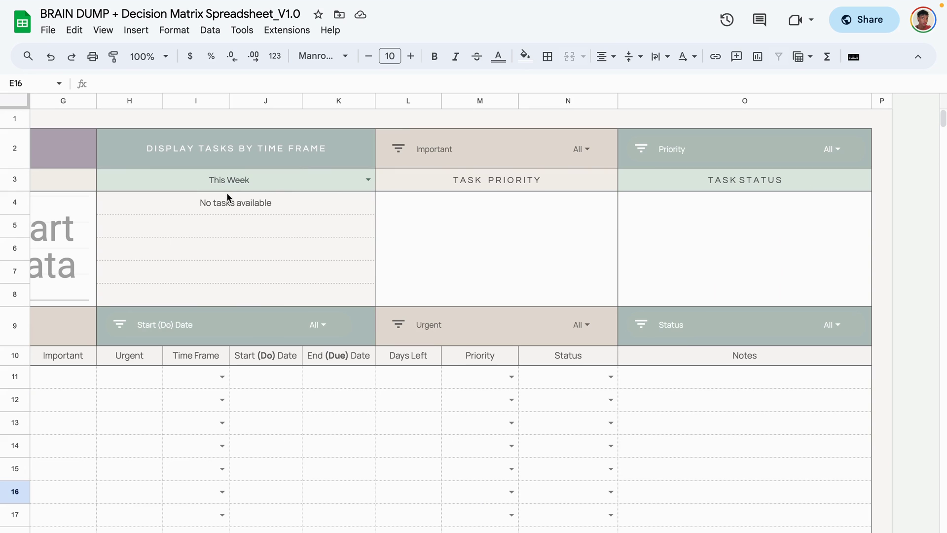
left_click(368, 181)
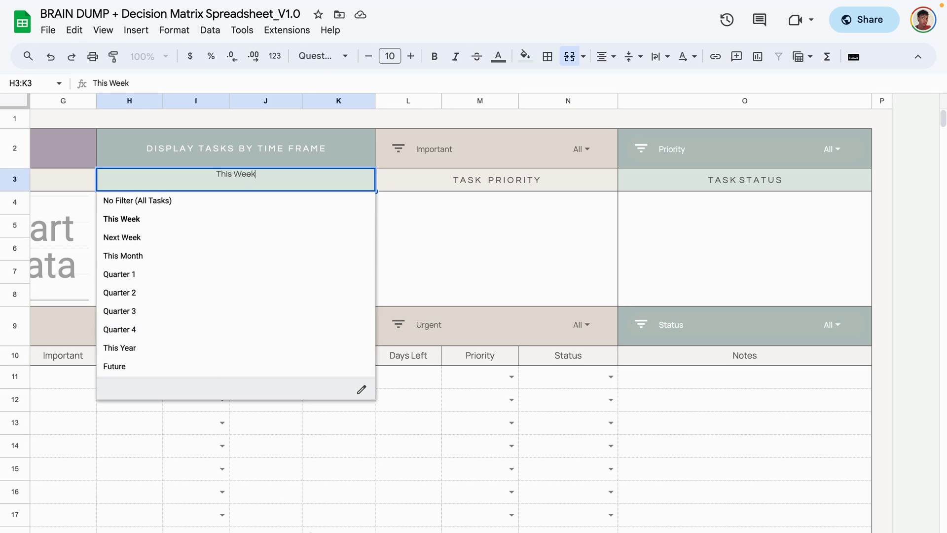
left_click(338, 530)
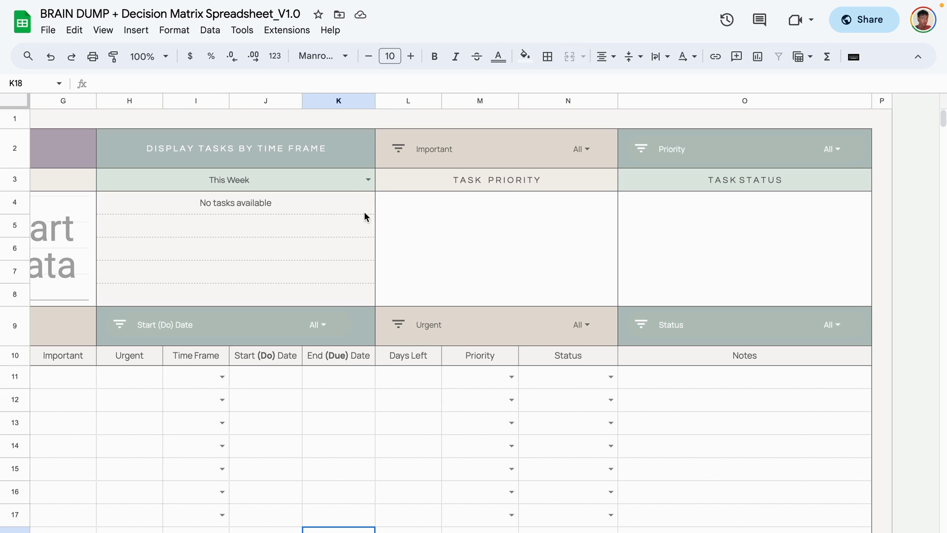
left_click(367, 181)
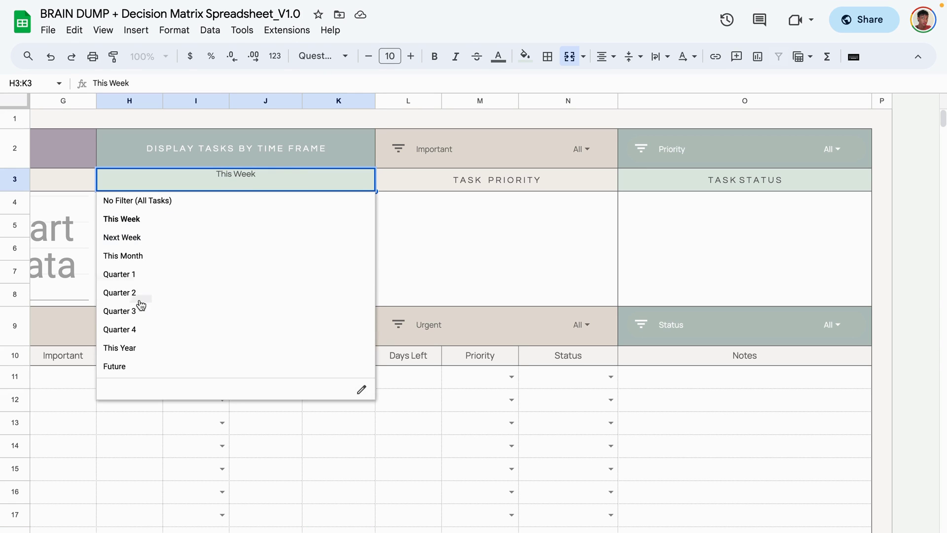
left_click(438, 451)
key("Right")
key("Right")
key("Right")
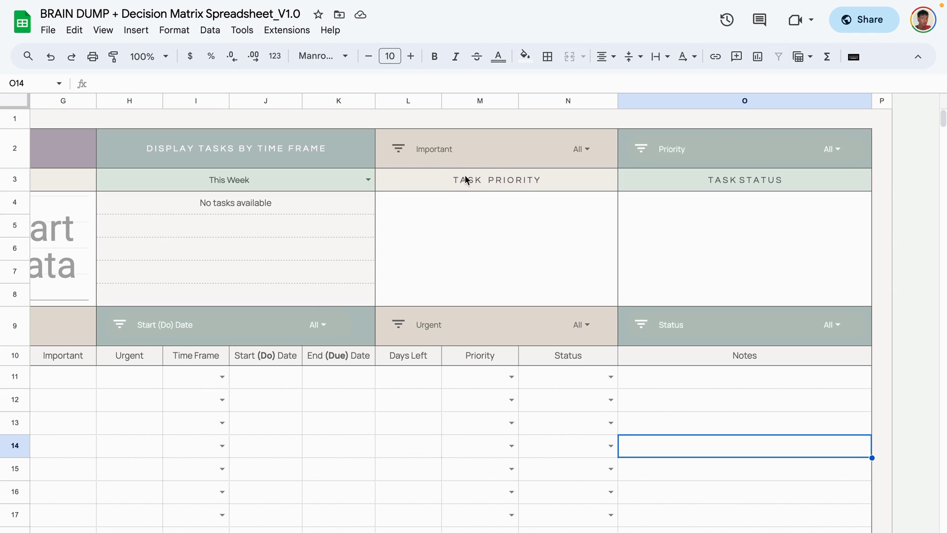
scroll(313, 295, "left", 10)
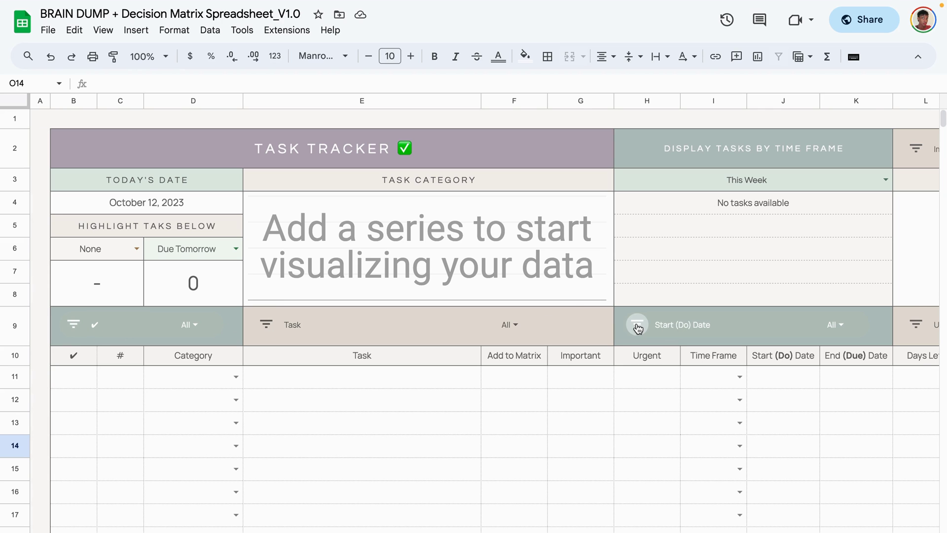
scroll(638, 328, "right", 10)
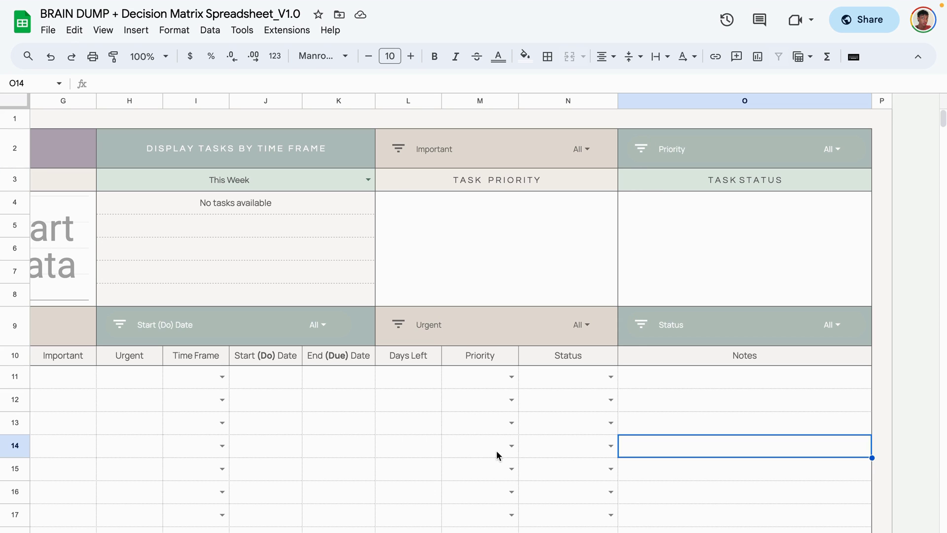
left_click(433, 454)
scroll(433, 454, "left", 10)
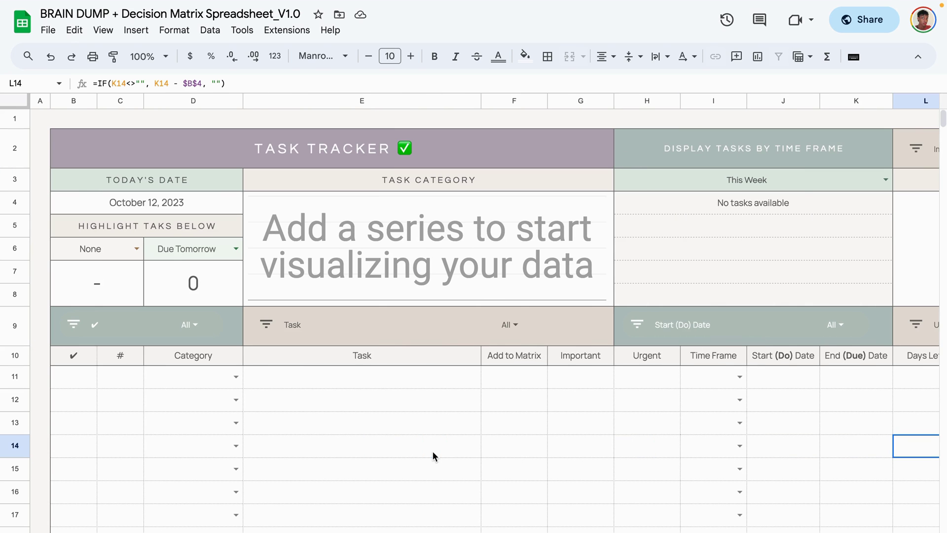
Step: Add task 1 in row 11 with category Personal and name 'Clean my garage'
left_click(73, 385)
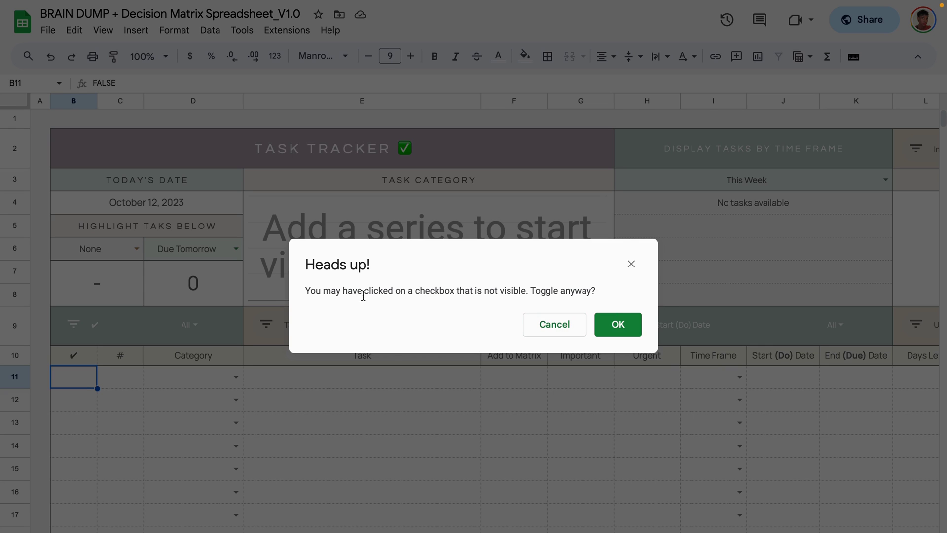
left_click(567, 337)
left_click(170, 399)
left_click(120, 378)
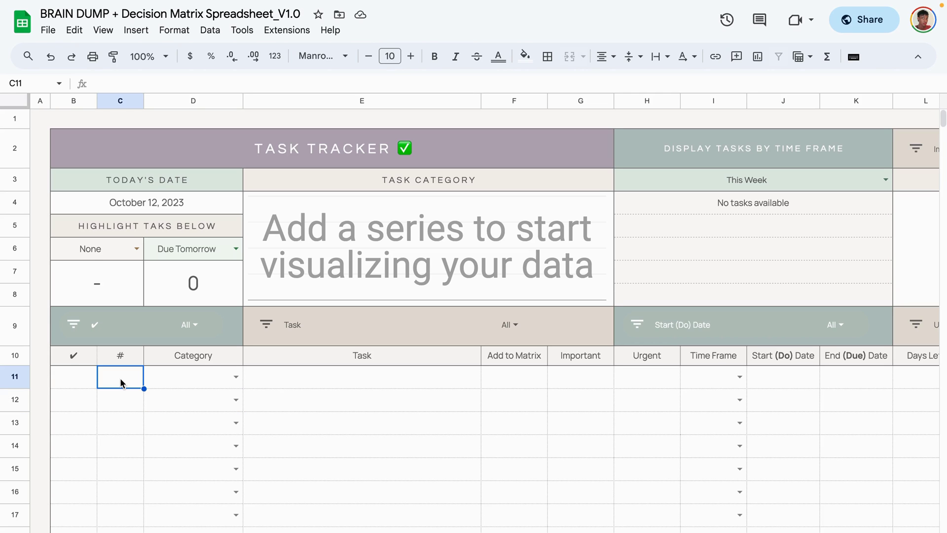
type("1")
left_click(150, 424)
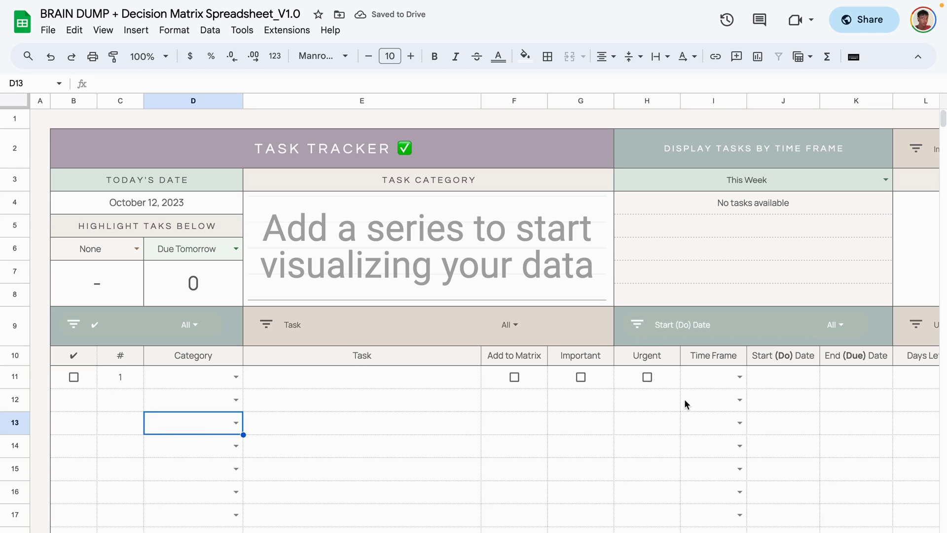
left_click(236, 377)
left_click(196, 398)
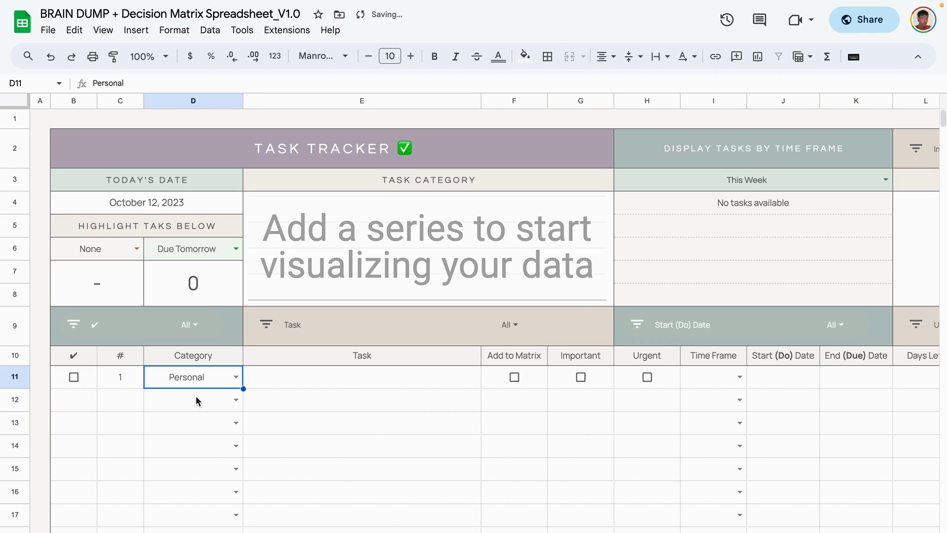
left_click(287, 383)
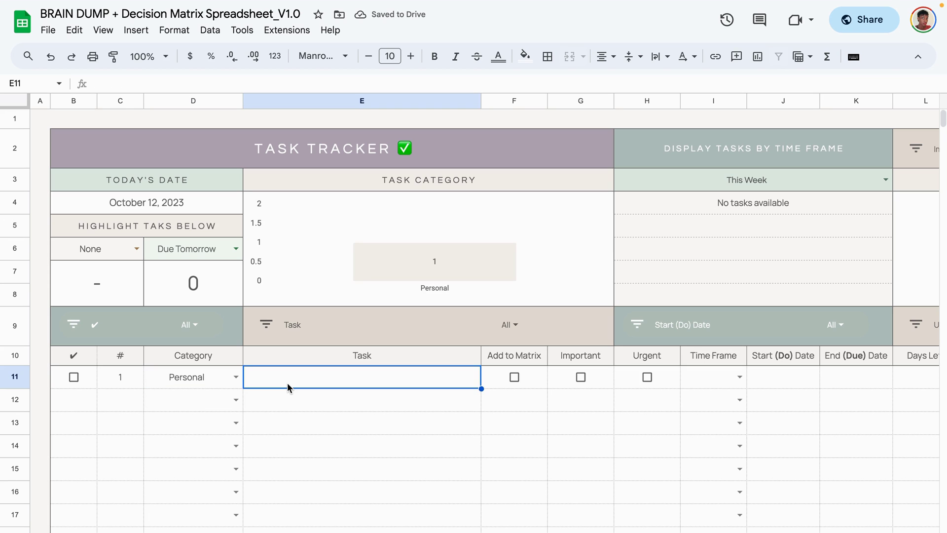
type("Clean my garage")
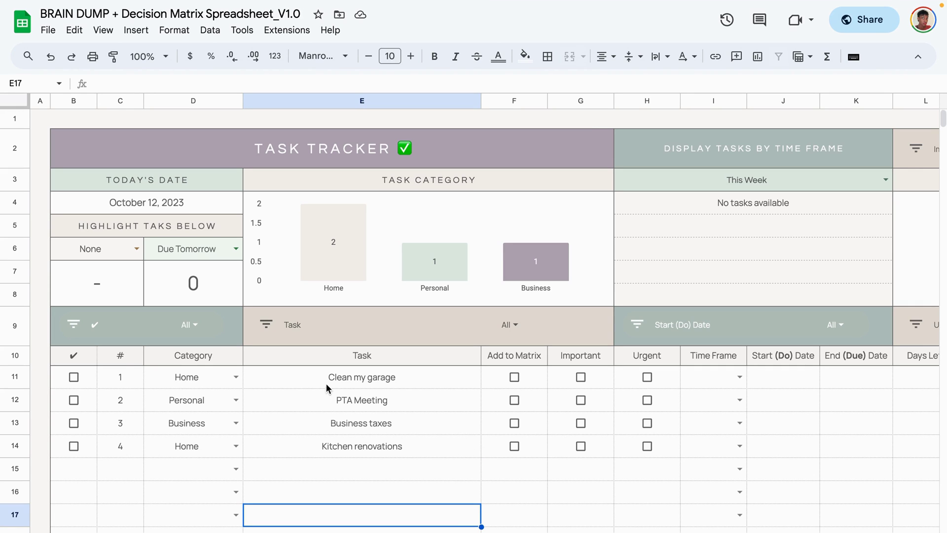
Step: Try the row 15 task, number and category cells, leaving them and Add to Matrix empty
double_click(355, 467)
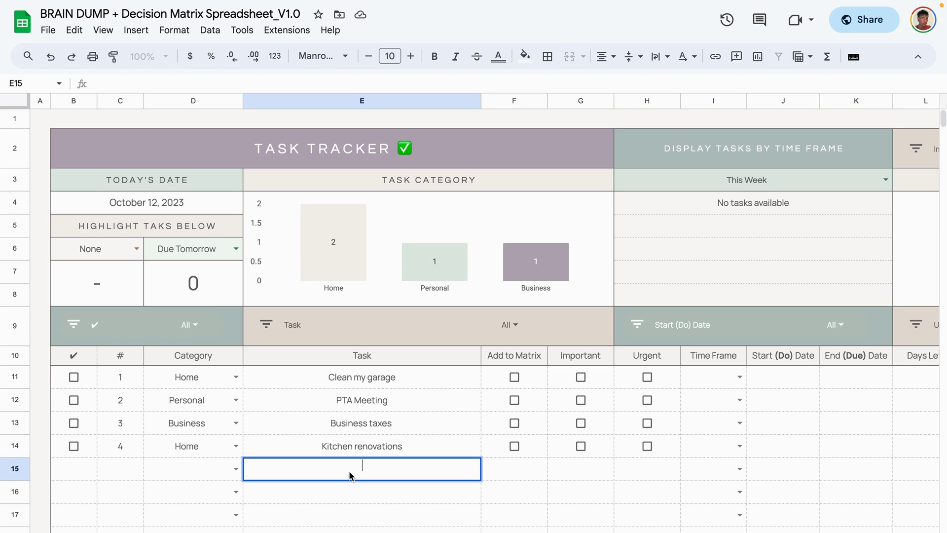
key("Escape")
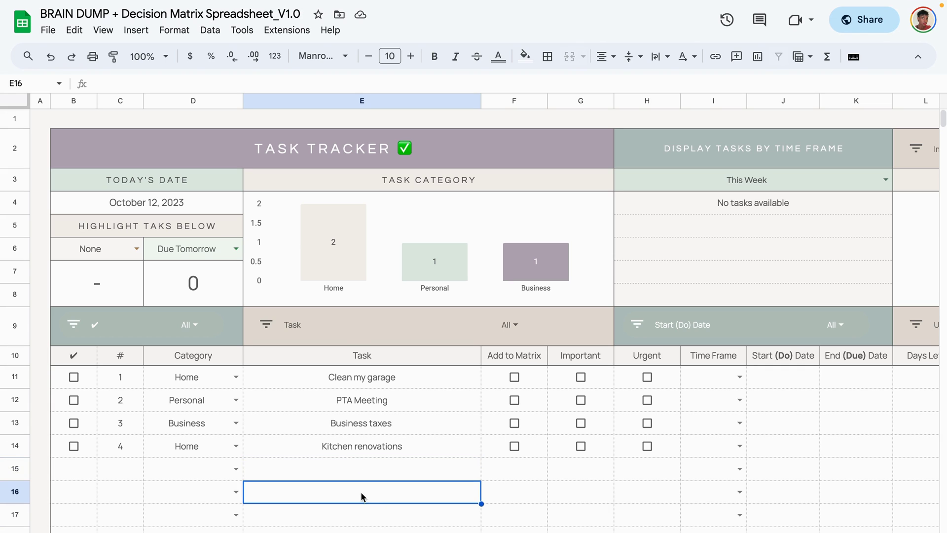
double_click(127, 466)
left_click(395, 477)
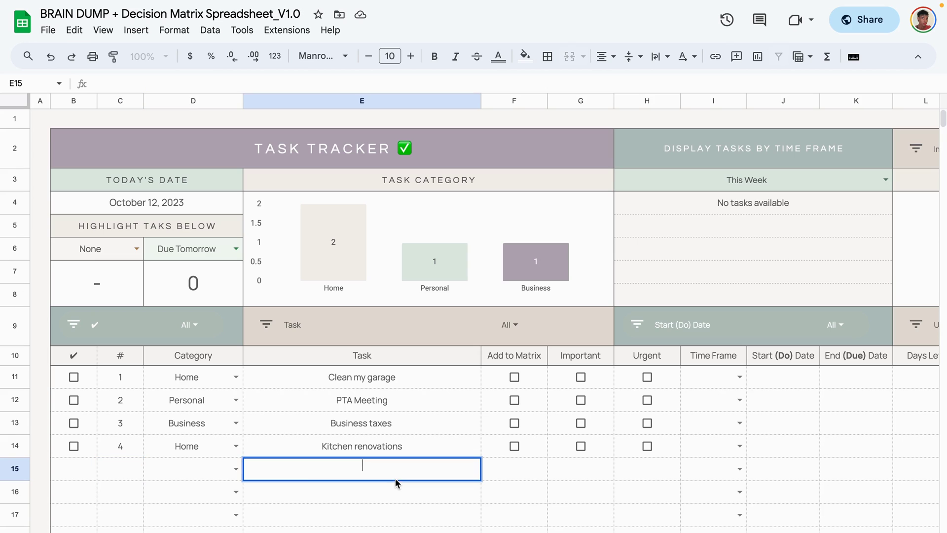
left_click(239, 472)
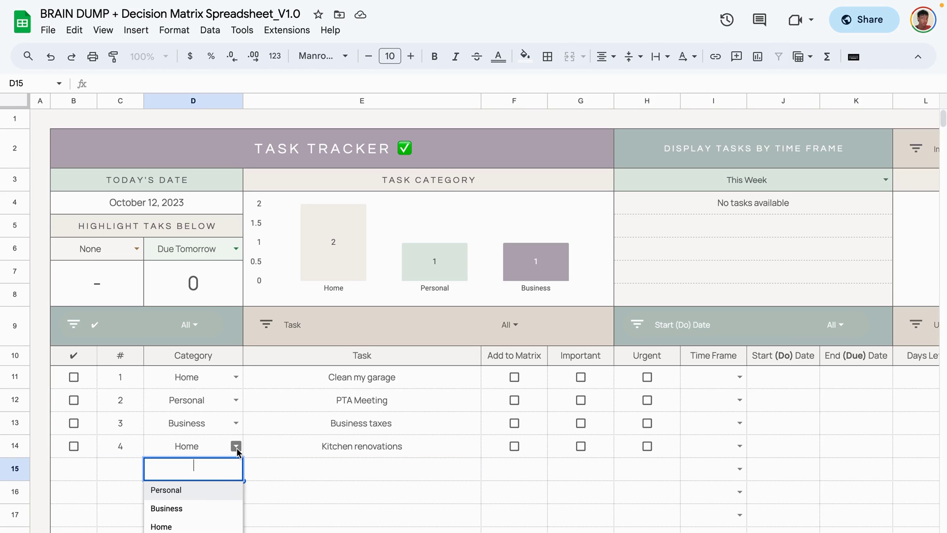
left_click(342, 472)
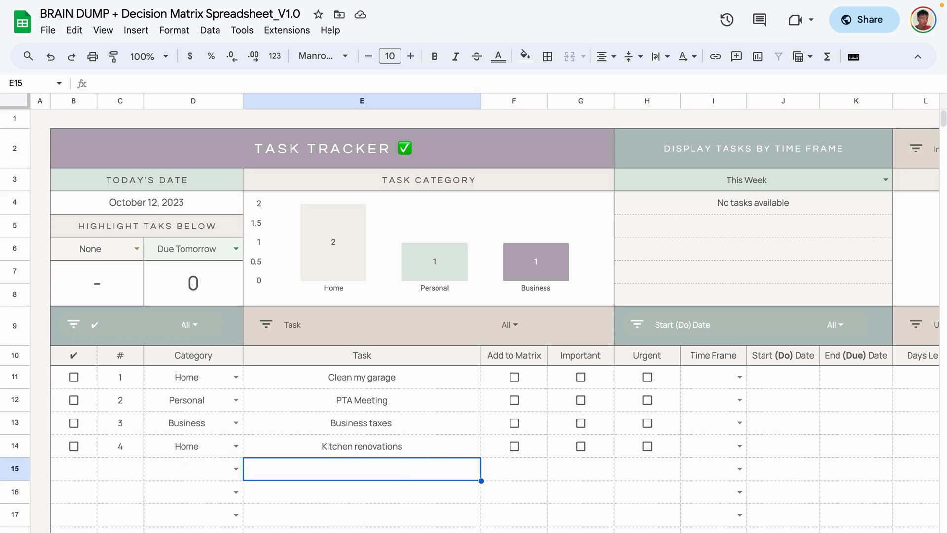
left_click(431, 508)
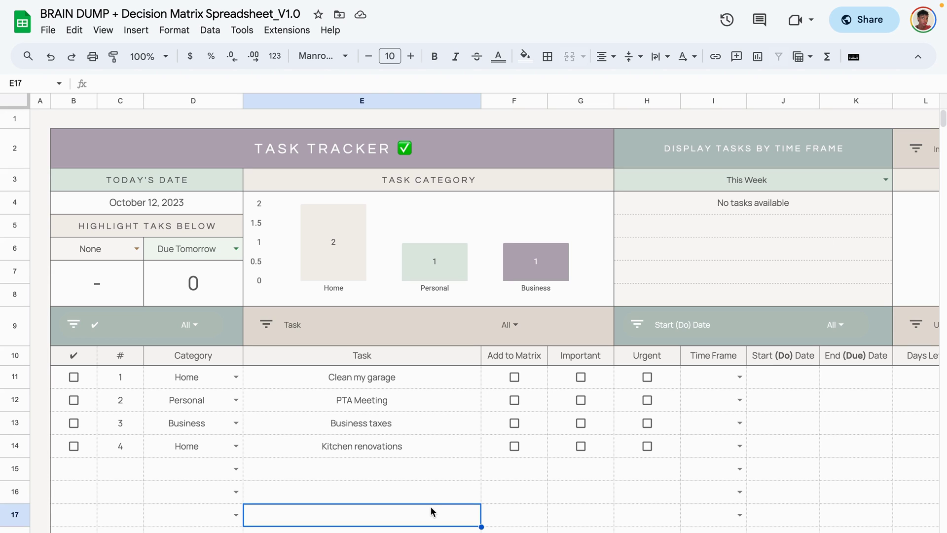
left_click(509, 525)
left_click(391, 506)
scroll(391, 505, "right", 2)
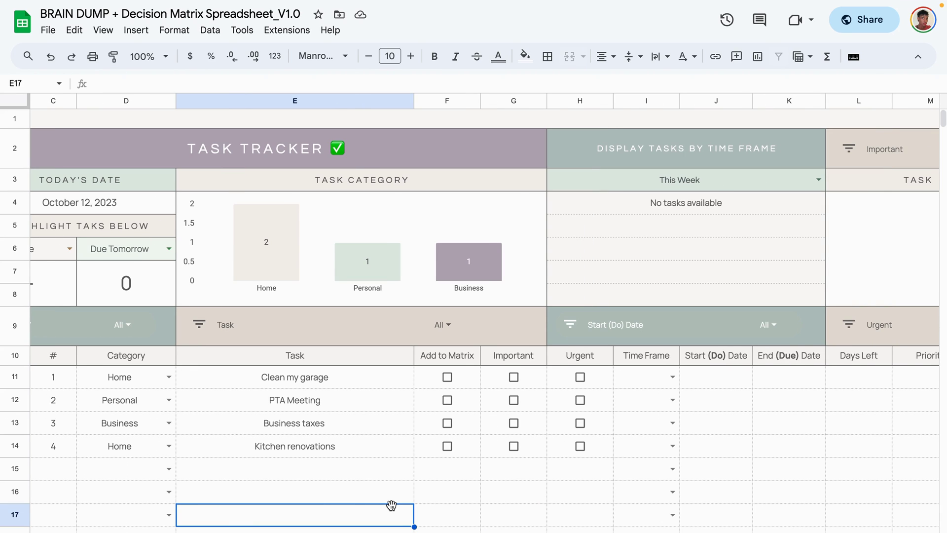
left_click(464, 500)
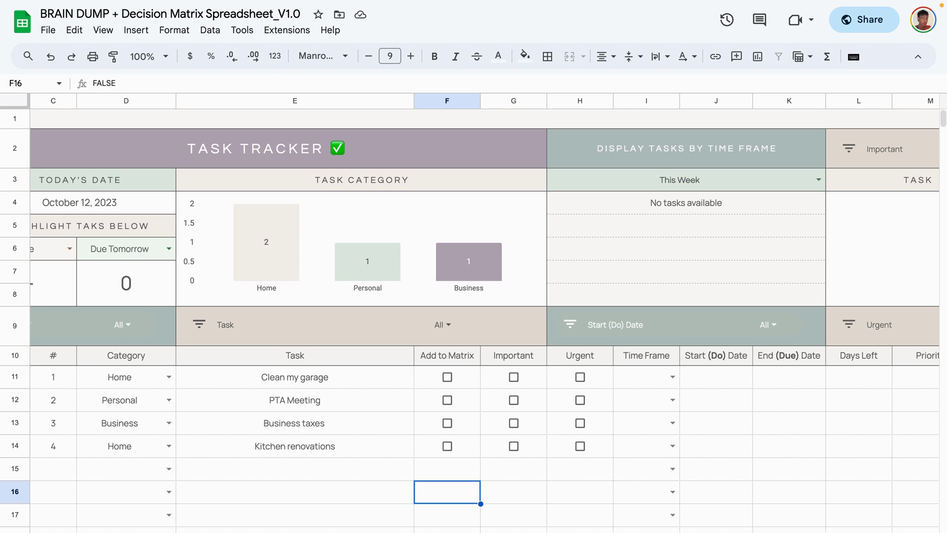
Step: Glance over the Decision Matrix sheet and come back to the Task Tracker
key("ctrl+Page_Down")
scroll(367, 419, "right", 5)
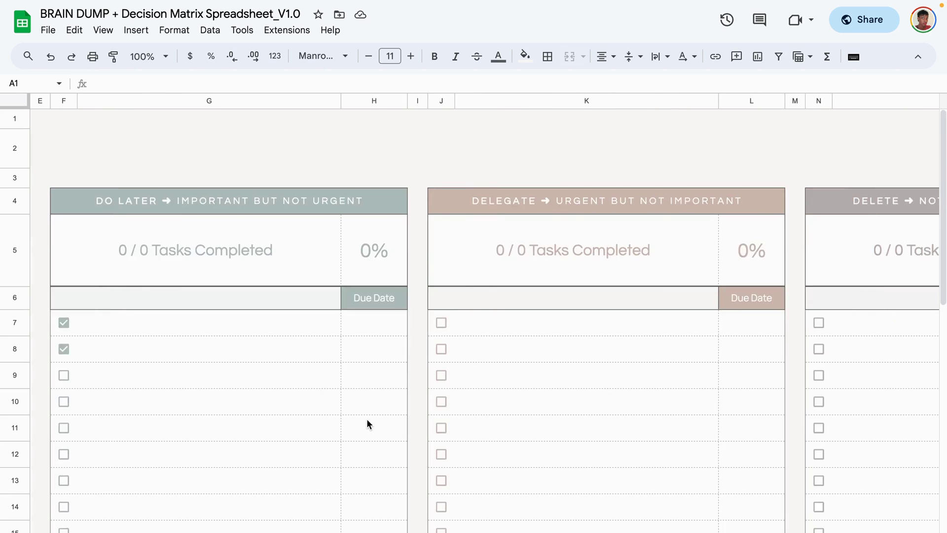
scroll(366, 418, "left", 5)
key("ctrl+Page_Up")
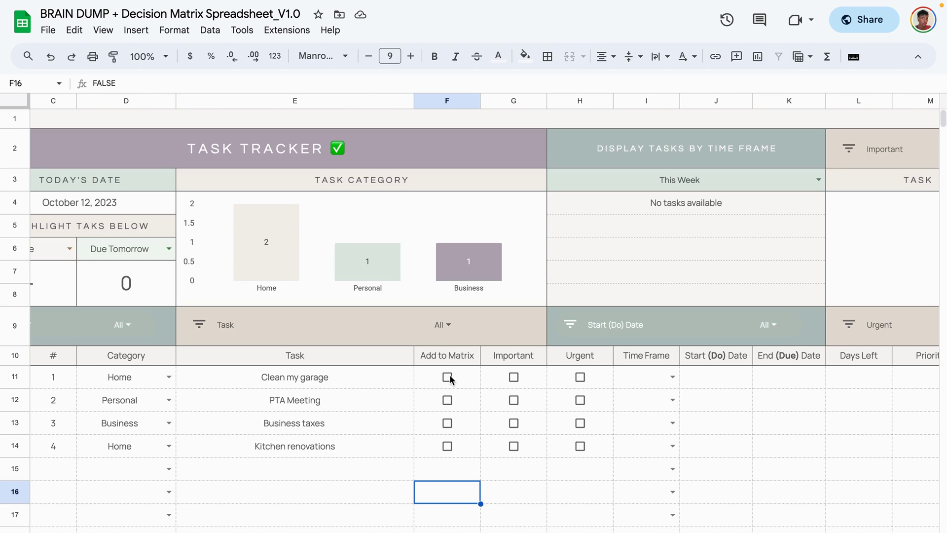
Step: Tick Add to Matrix in F11:F14 for all four tasks
left_click_drag(462, 447, 462, 383)
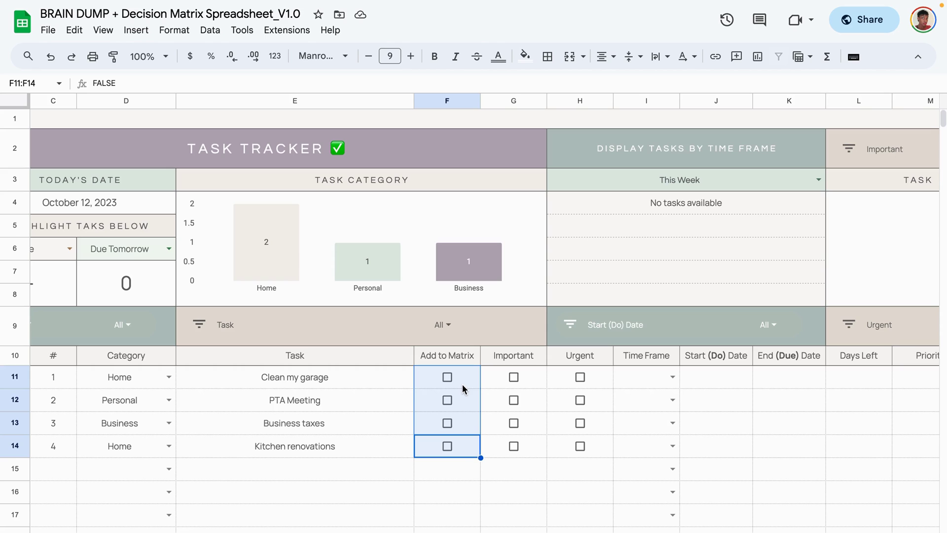
left_click(452, 484)
key("ctrl+z")
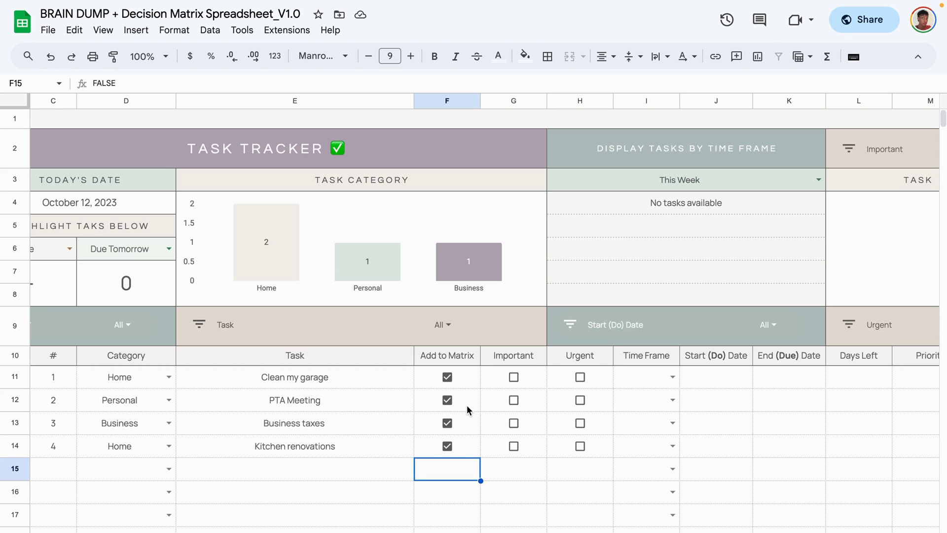
Step: Check the tasks in the Decision Matrix's Delete quadrant, then return to Task Tracker
key("ctrl+Page_Down")
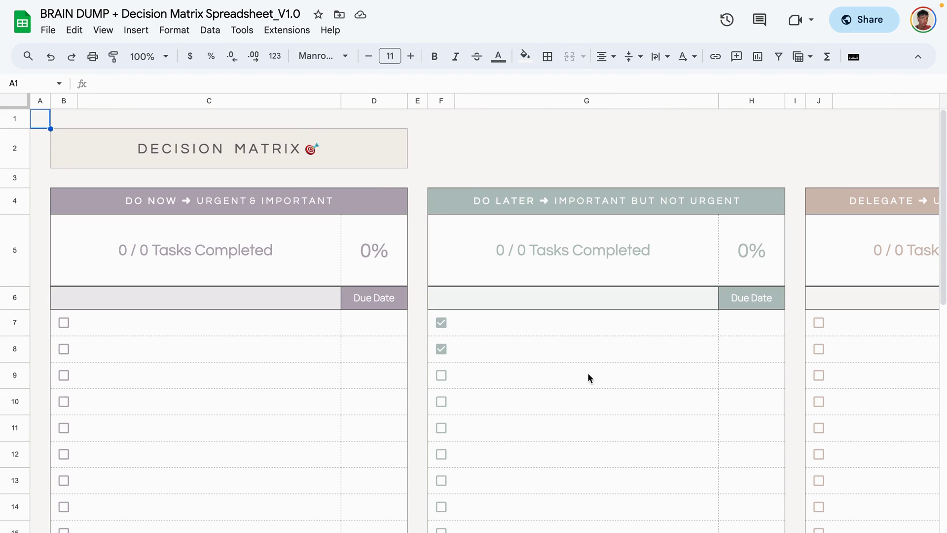
scroll(588, 375, "right", 10)
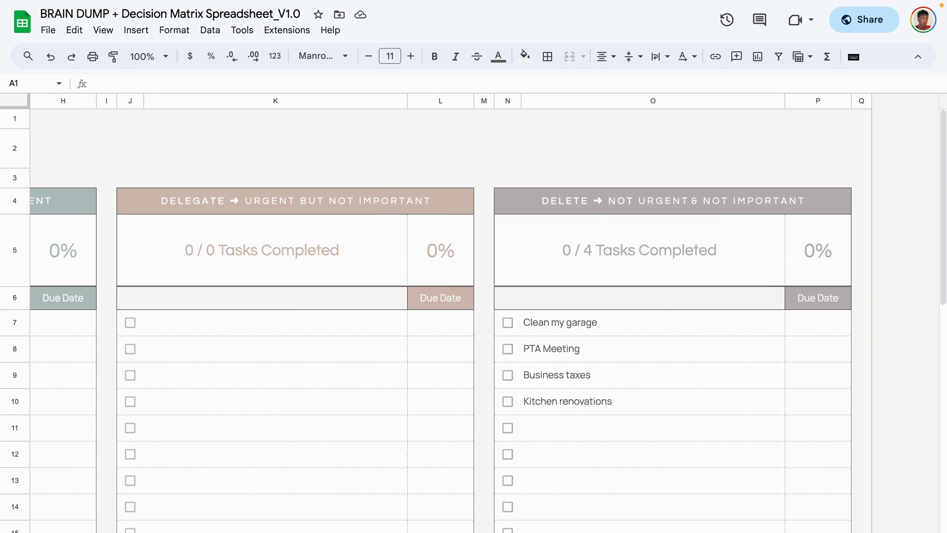
scroll(484, 313, "left", 10)
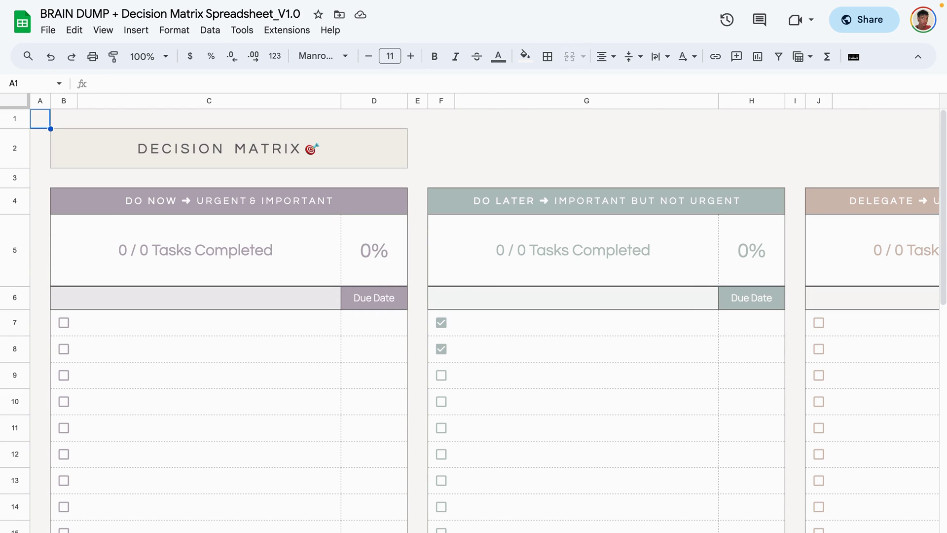
key("ctrl+shift+Page_Up")
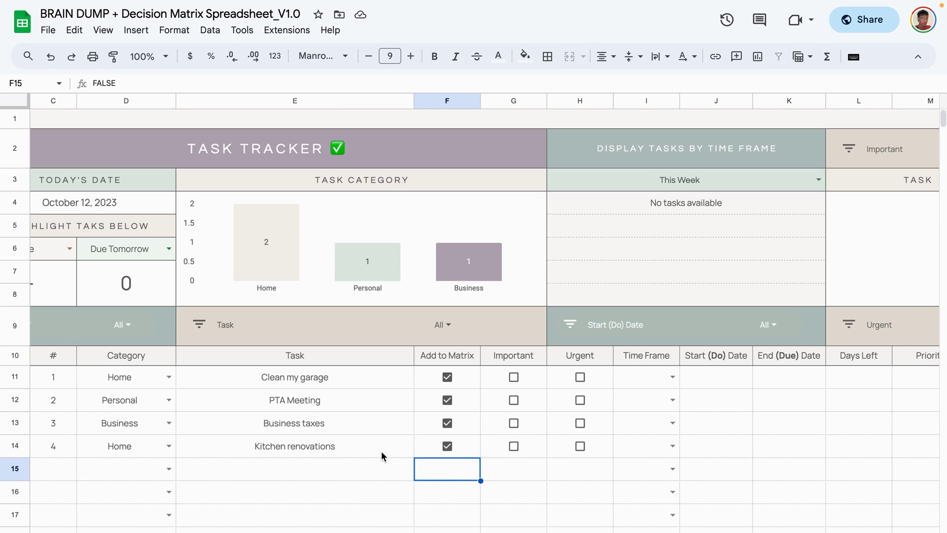
Step: Tick Important for Clean my garage, PTA Meeting and Business taxes, and Urgent for PTA Meeting
left_click(378, 473)
left_click(514, 377)
left_click(580, 400)
left_click(514, 400)
left_click(514, 422)
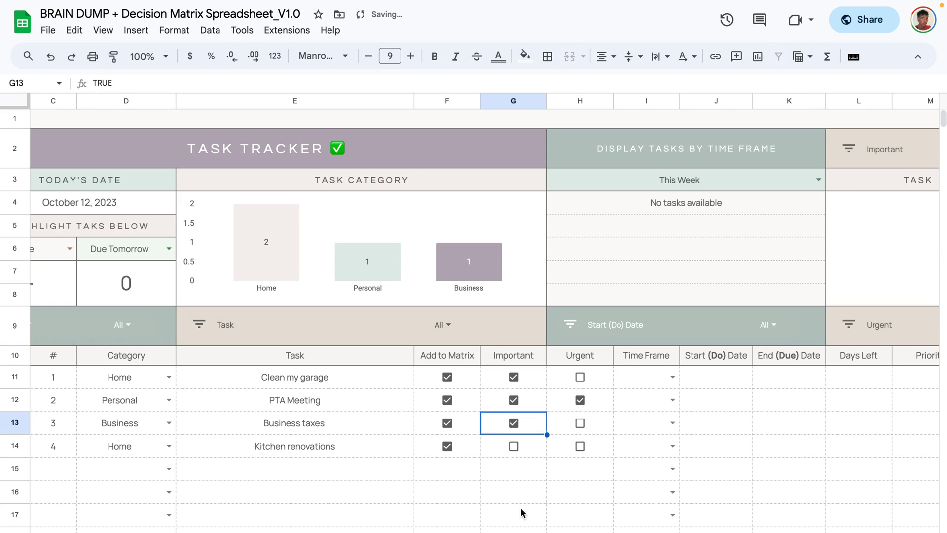
left_click(520, 507)
left_click(580, 446)
Step: Review the Decision Matrix and clear the Urgent flag on Kitchen renovations
key("ctrl+shift+Page_Down")
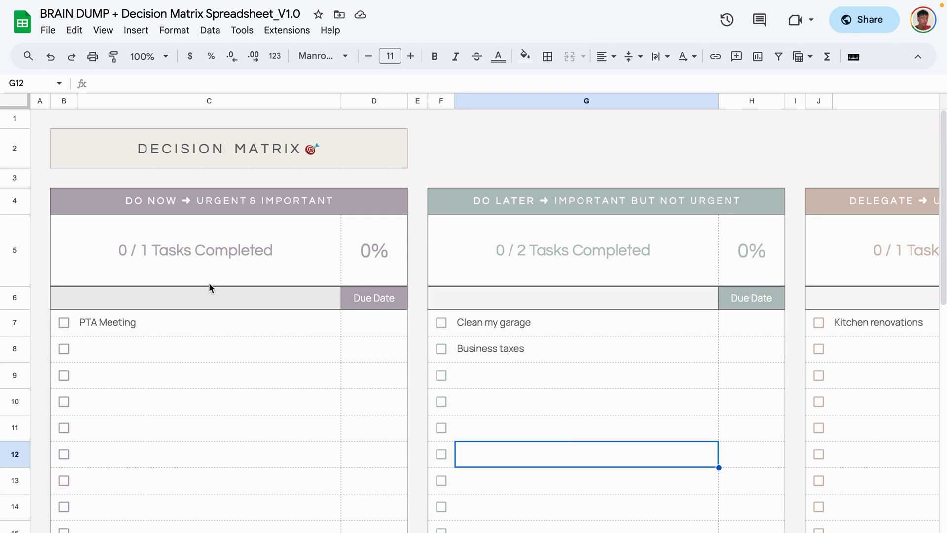
scroll(461, 377, "right", 5)
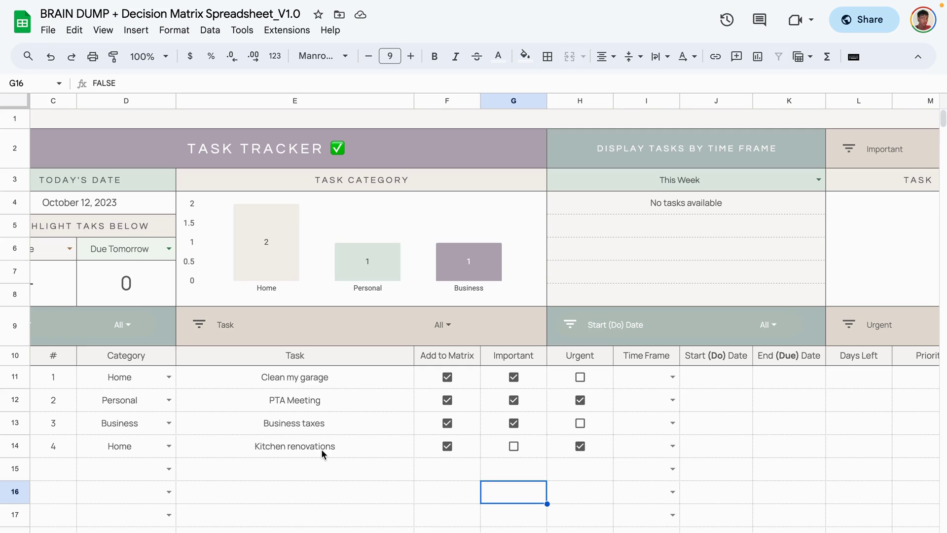
left_click(580, 446)
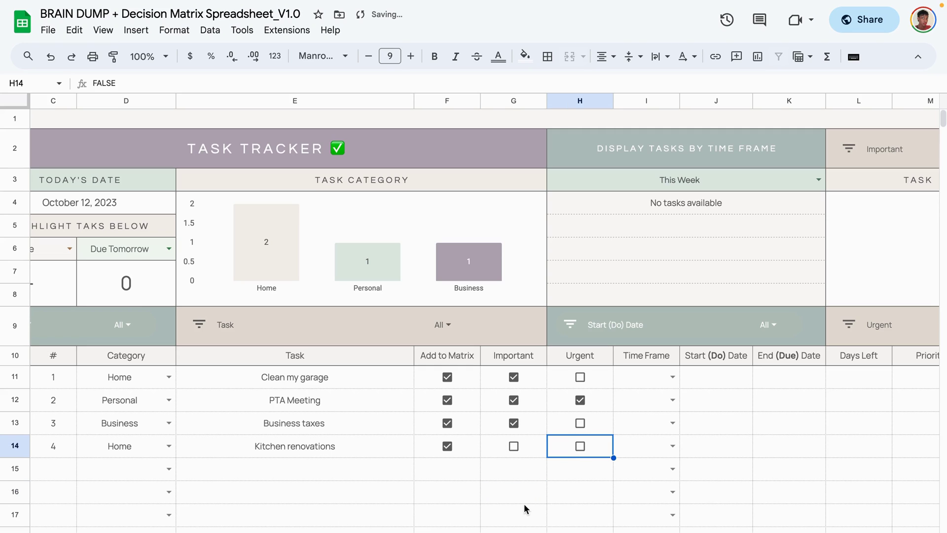
left_click(476, 523)
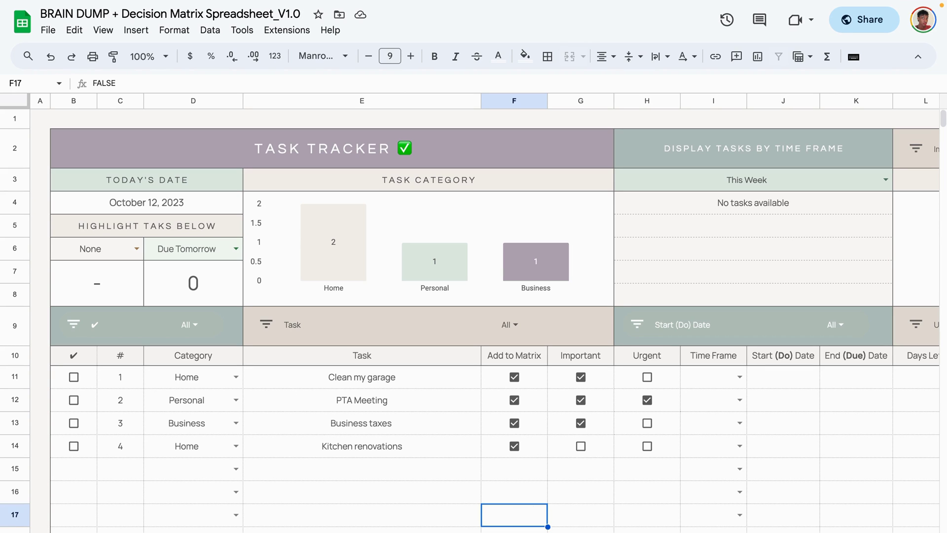
Step: Set time frames: garage Next Week, PTA Meeting This Week, taxes Quarter 3, kitchen Future
left_click(476, 492)
scroll(488, 493, "right", 3)
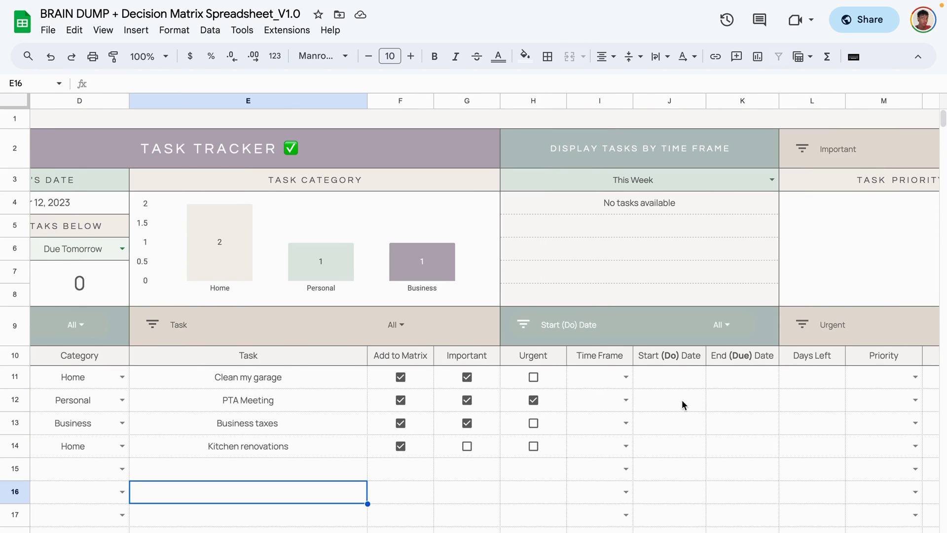
left_click(625, 378)
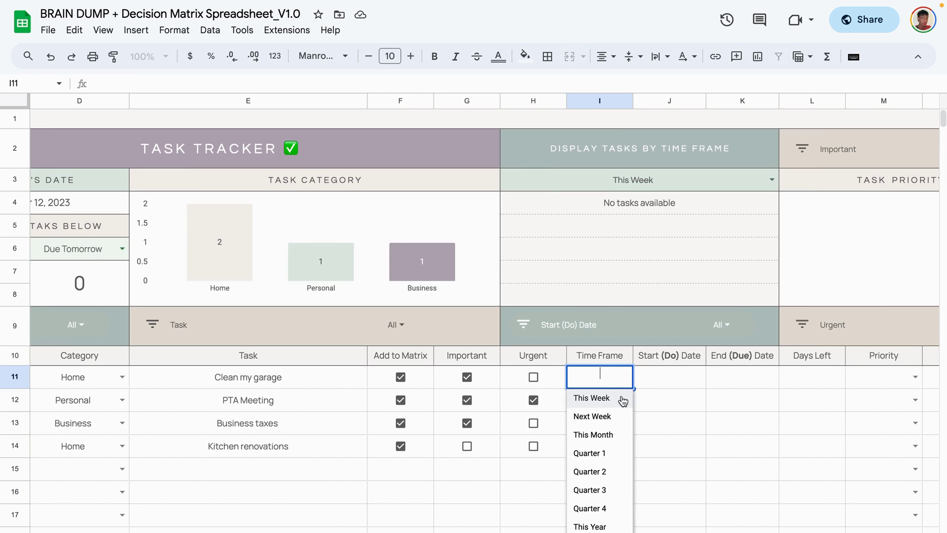
left_click(599, 417)
left_click(626, 401)
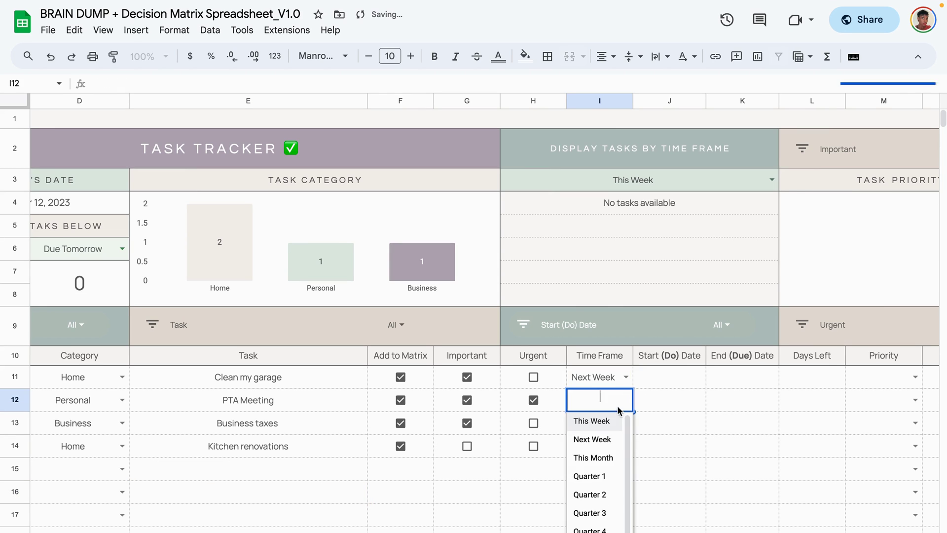
left_click(601, 427)
left_click(625, 423)
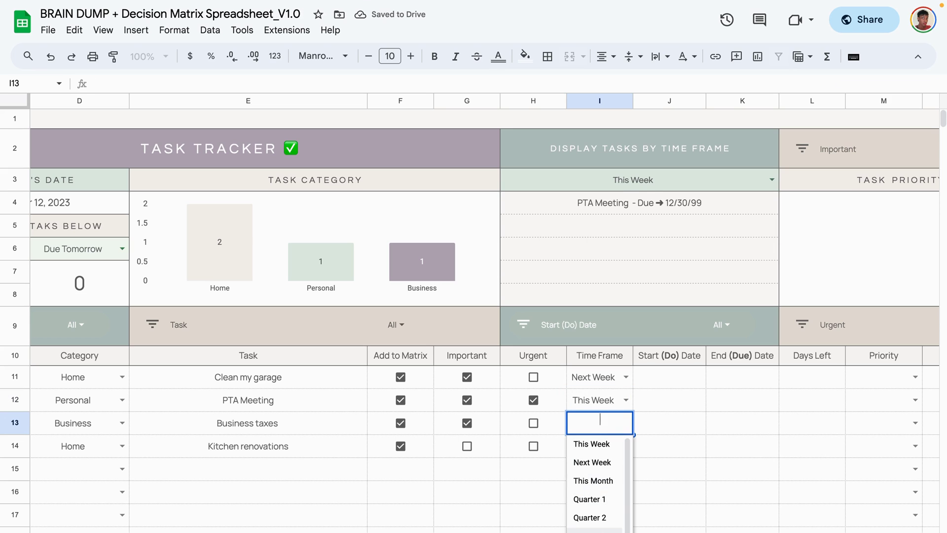
left_click(592, 531)
left_click(626, 446)
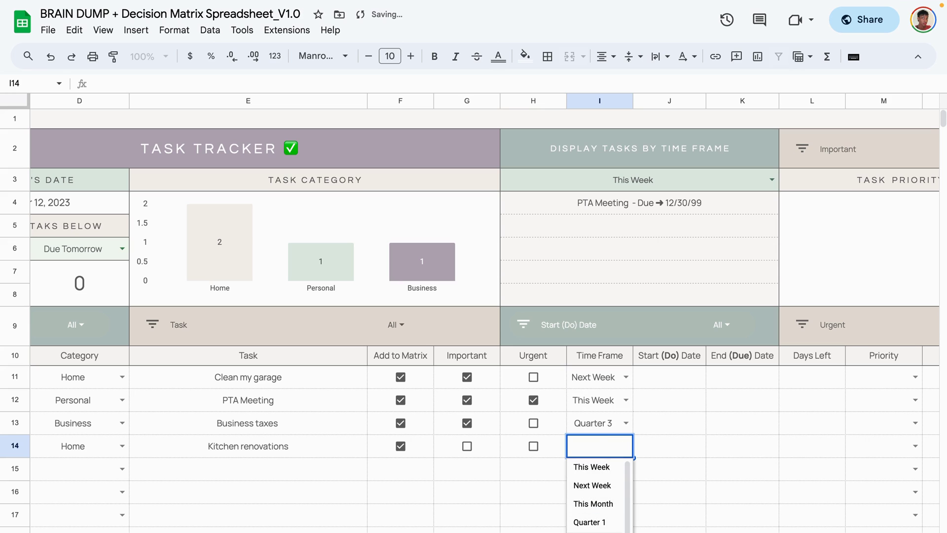
scroll(610, 524, "down", 2)
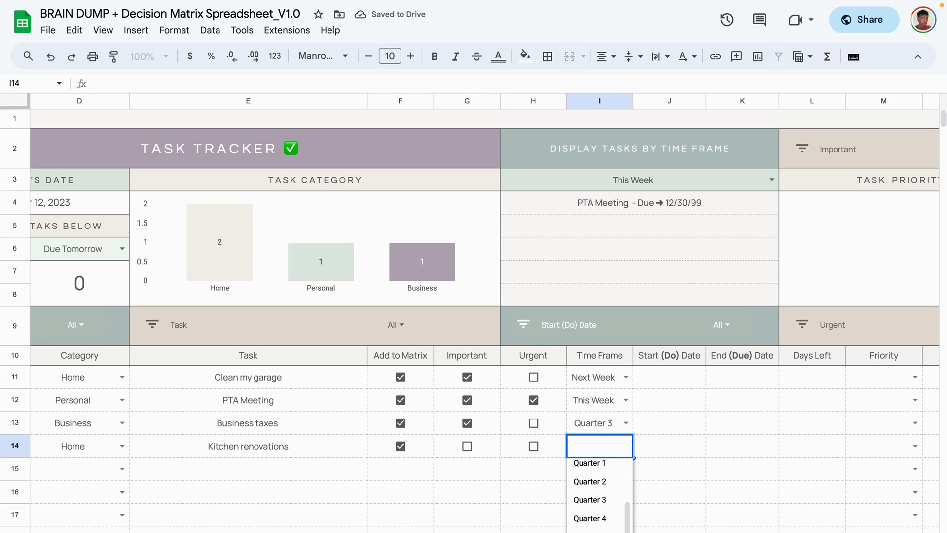
scroll(599, 513, "down", 1)
left_click(592, 518)
left_click(667, 463)
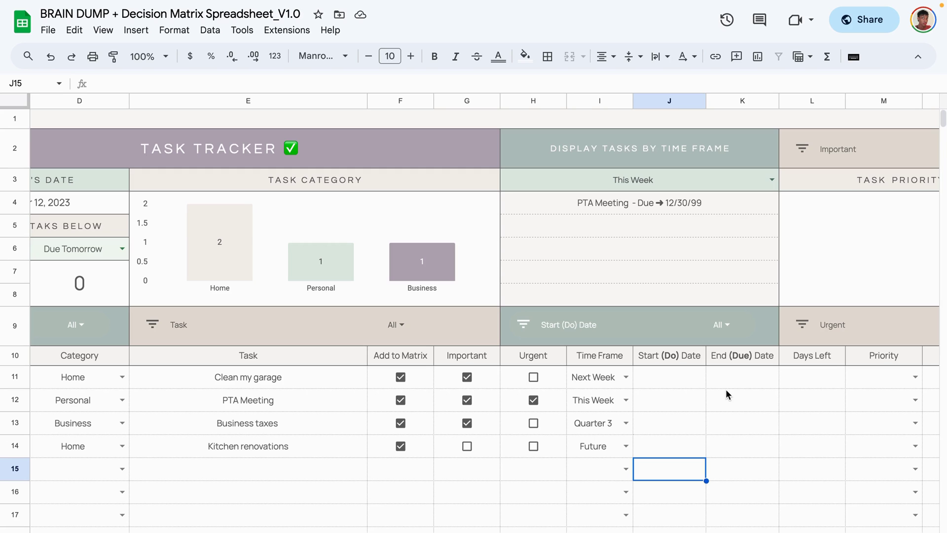
Step: Set Clean my garage's start date to 10/5/2023
double_click(661, 377)
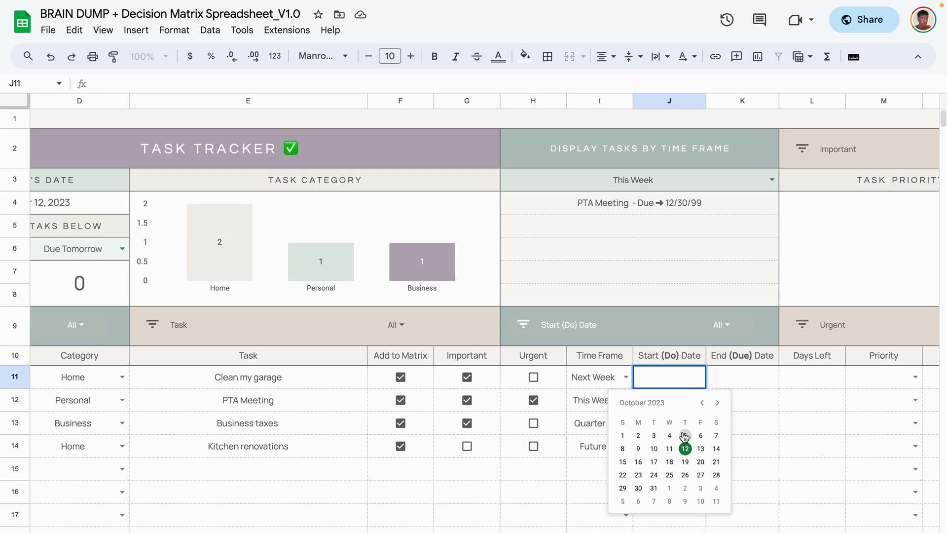
left_click(684, 436)
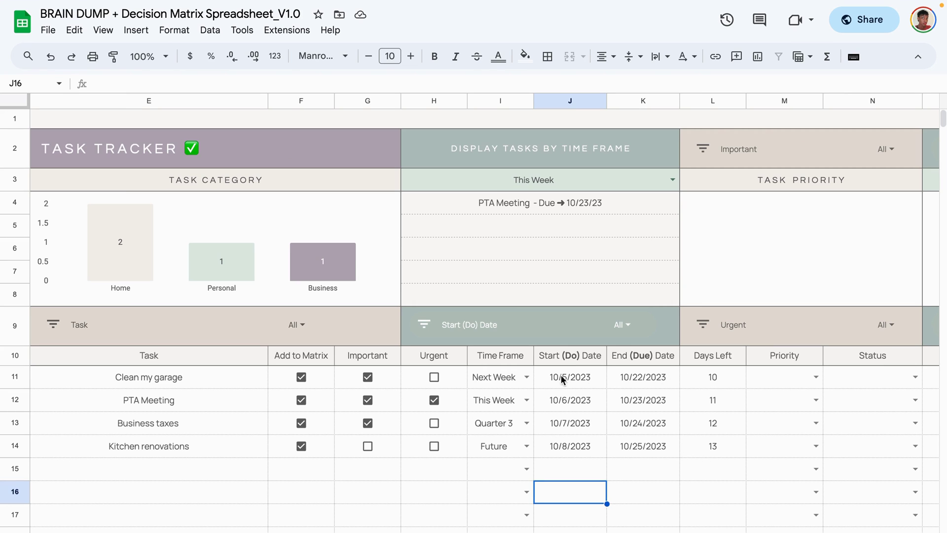
scroll(684, 425, "right", 5)
Step: Give Clean my garage High priority and Not Started status
left_click(512, 376)
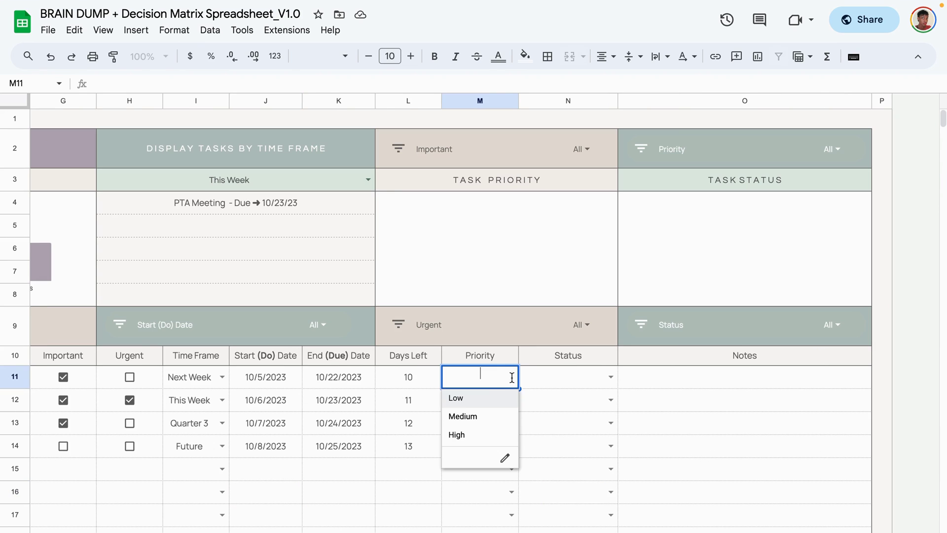
left_click(467, 434)
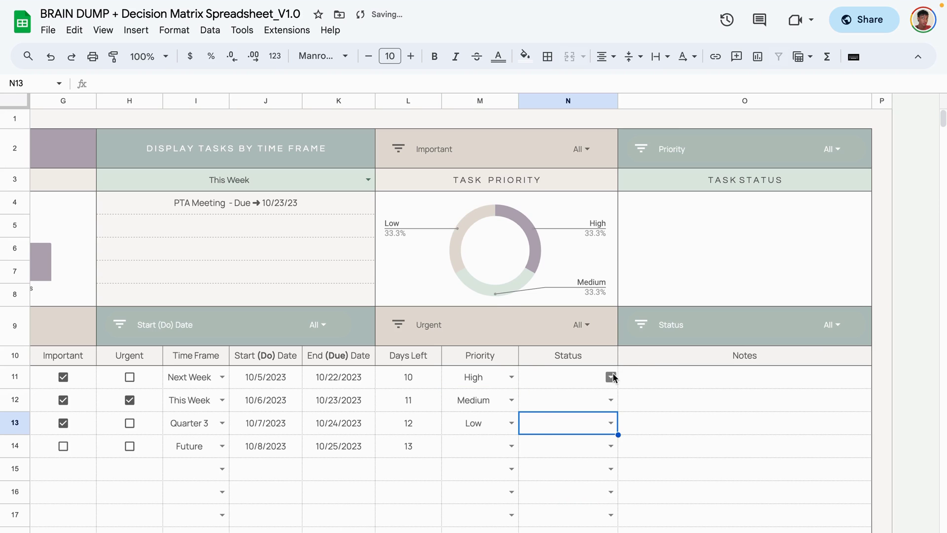
left_click(611, 377)
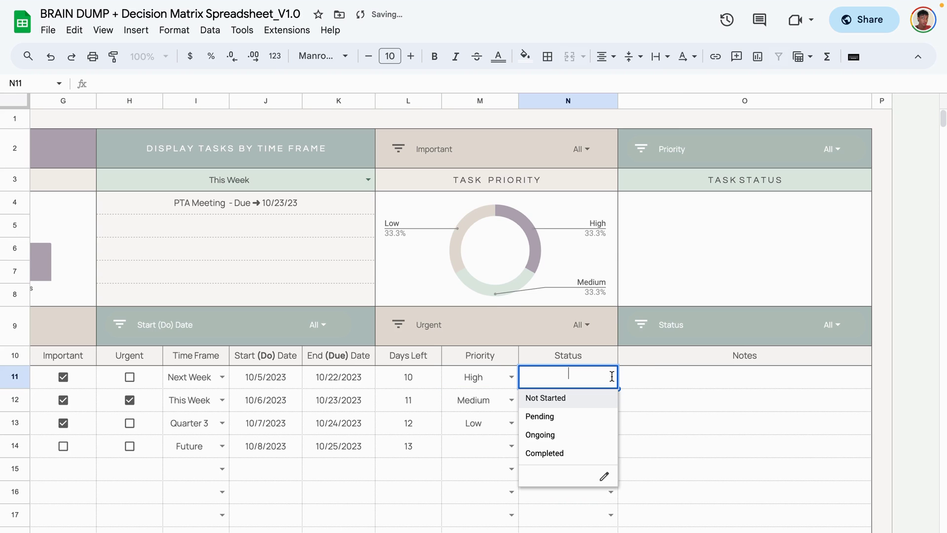
left_click(579, 405)
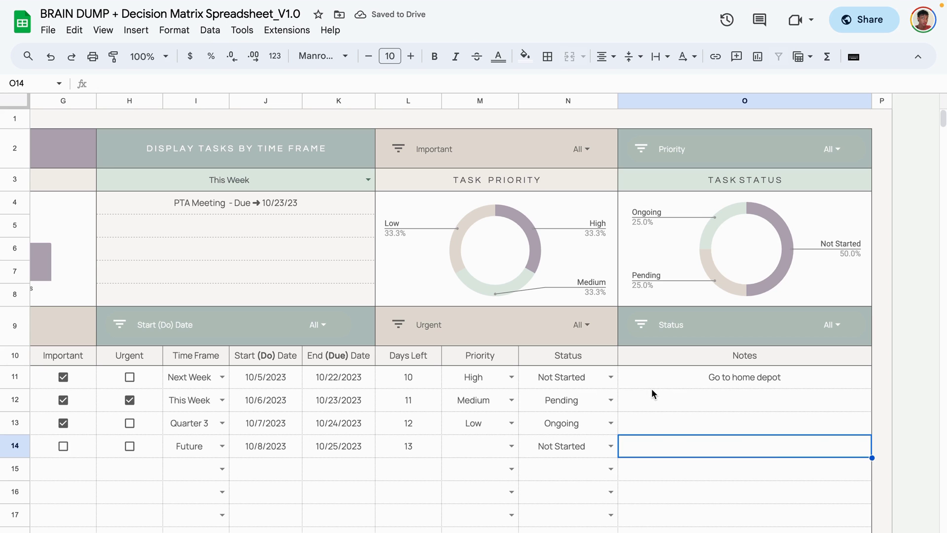
scroll(620, 404, "left", 10)
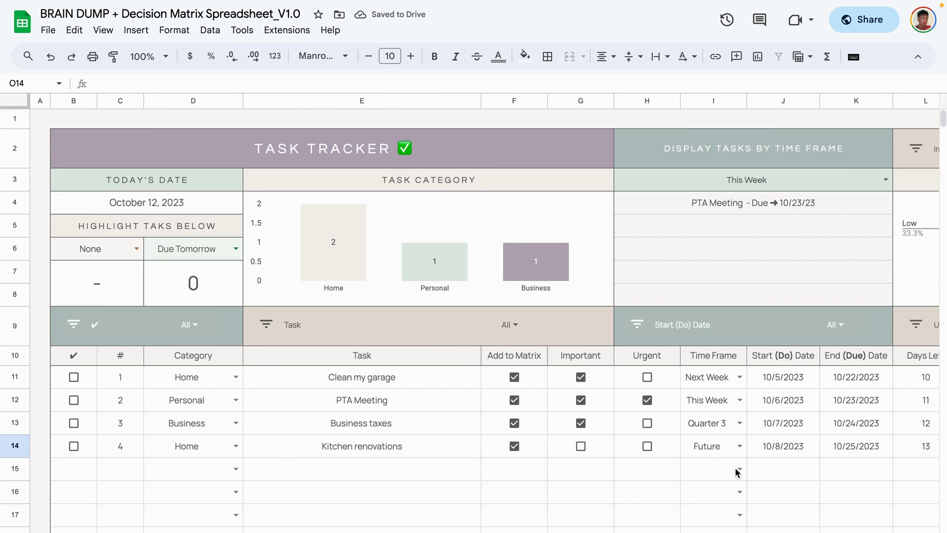
left_click(651, 518)
scroll(702, 405, "right", 10)
scroll(702, 404, "left", 10)
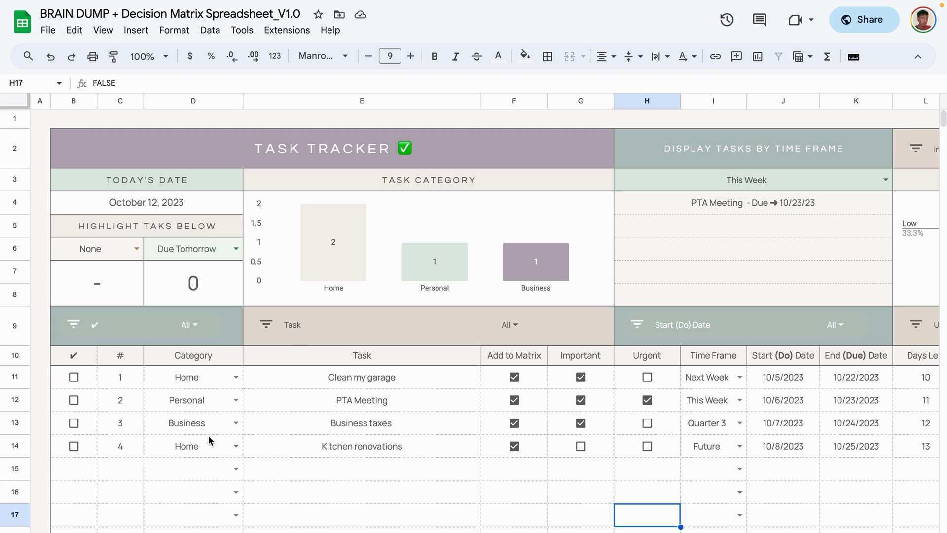
scroll(344, 241, "right", 2)
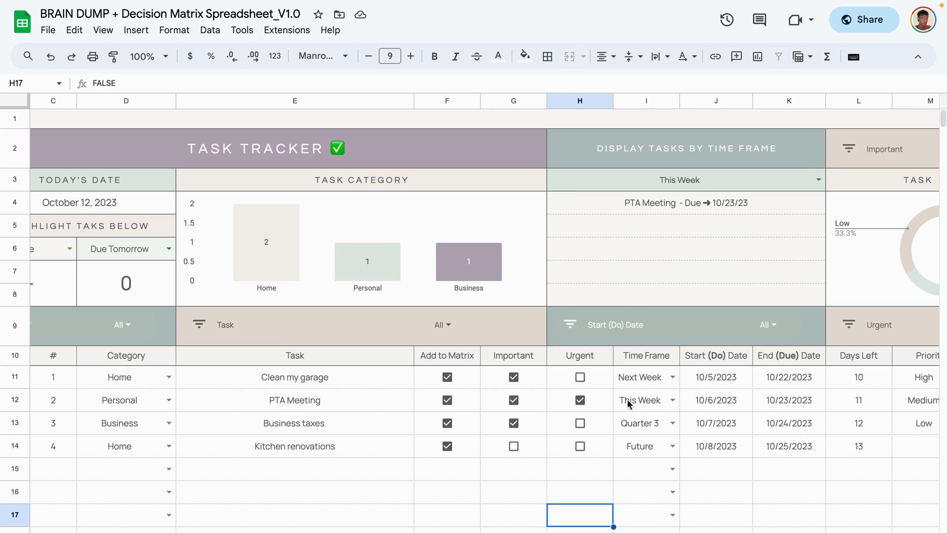
Step: Set the Display Tasks by Time Frame dropdown to Next Week, then to Future
left_click(818, 178)
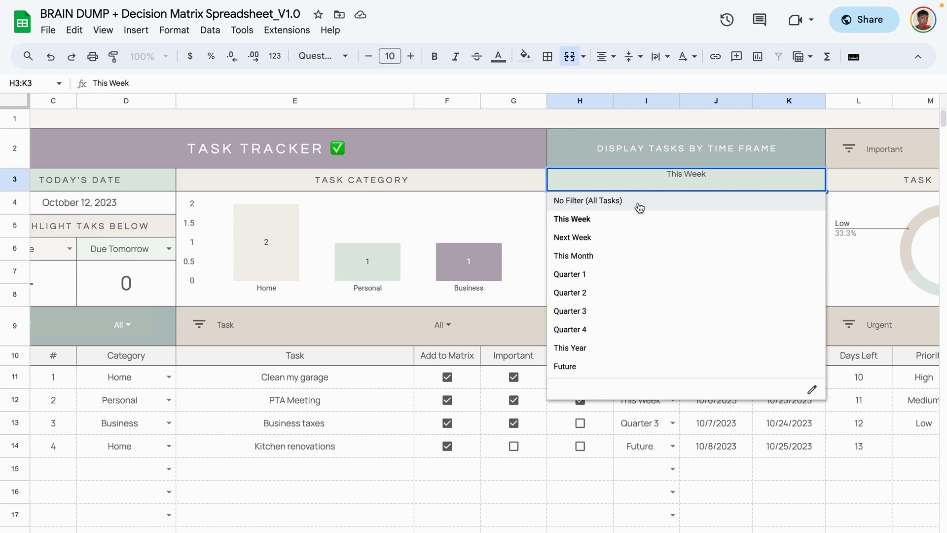
left_click(668, 234)
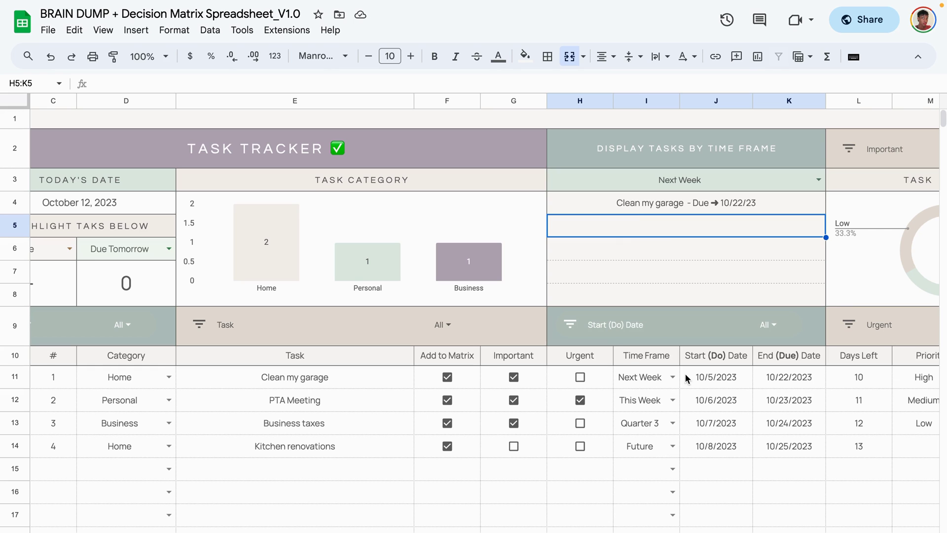
left_click(818, 180)
left_click(636, 368)
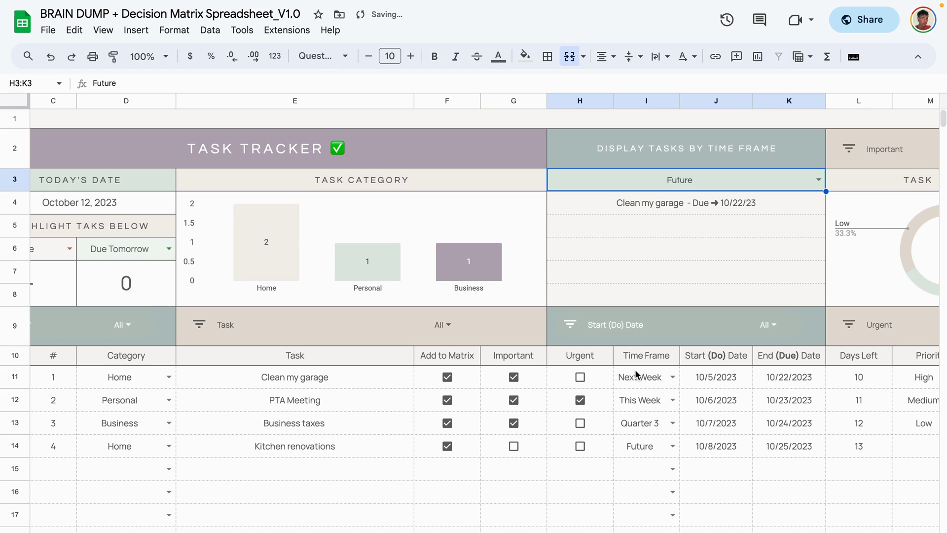
left_click(672, 274)
left_click(687, 209)
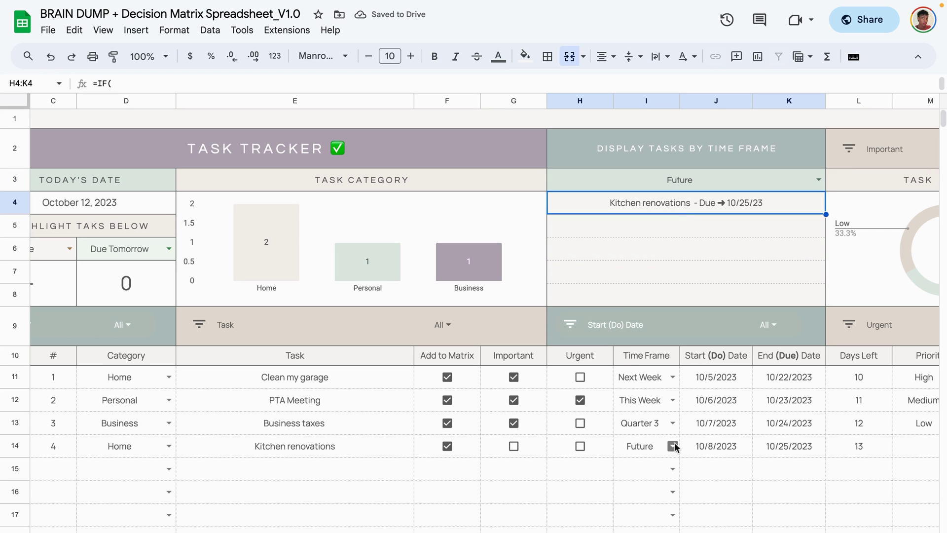
left_click(691, 260)
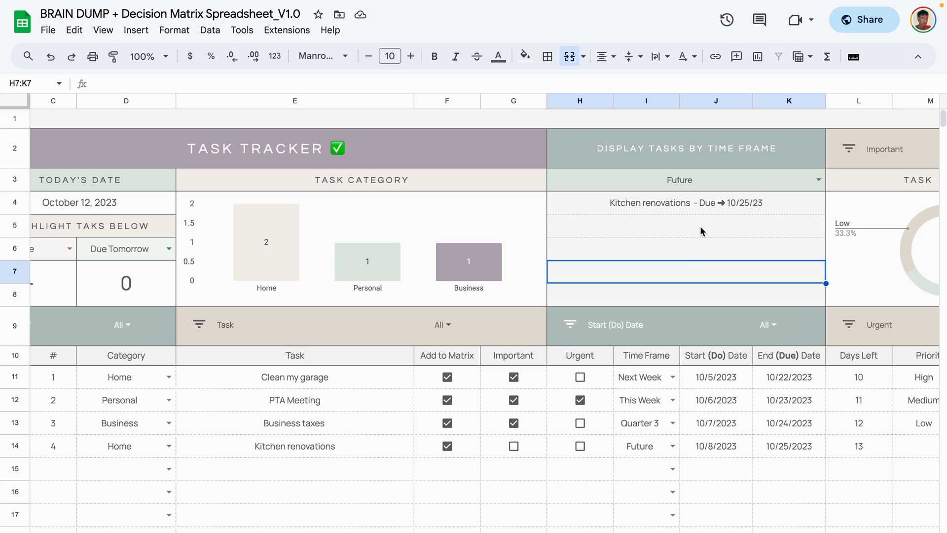
left_click(684, 227)
scroll(683, 227, "right", 5)
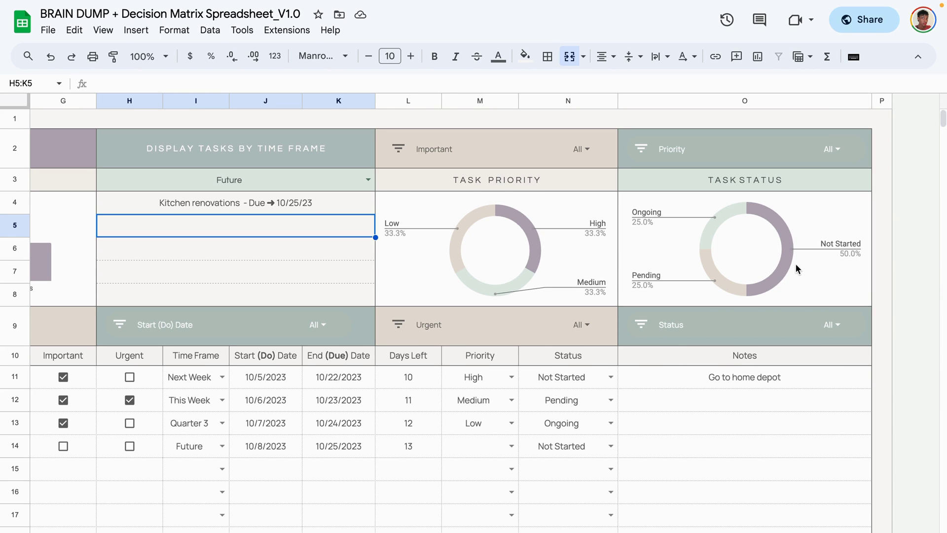
scroll(85, 376, "left", 5)
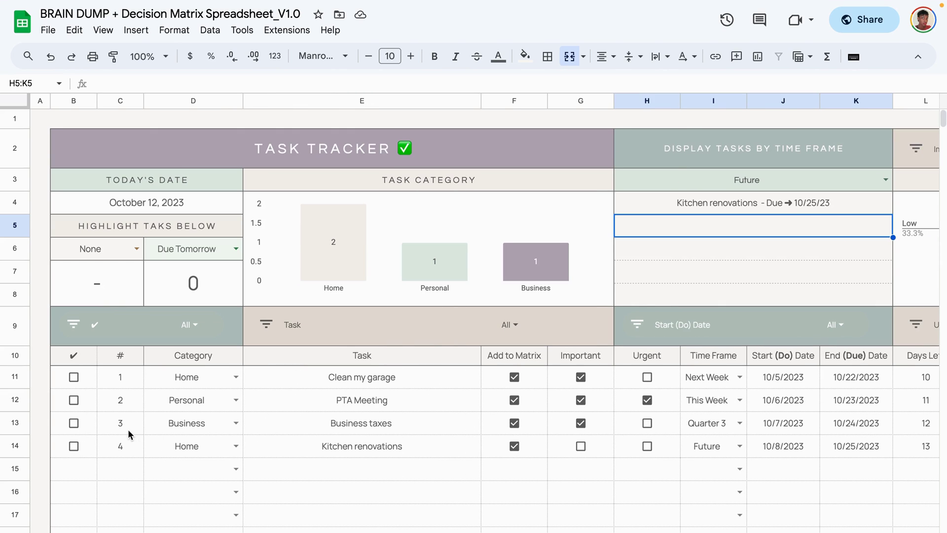
Step: Check off Clean my garage as done, unchecking and rechecking it once
left_click(73, 377)
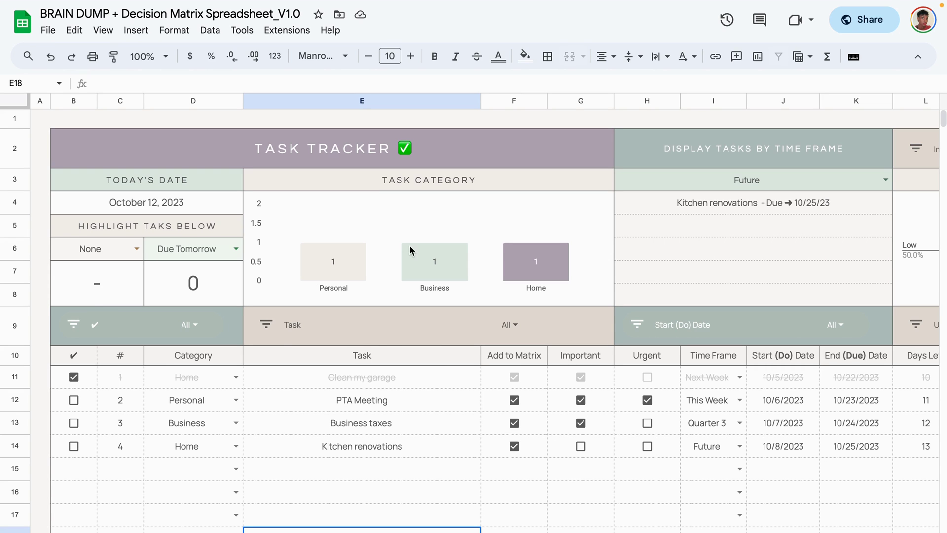
scroll(517, 228, "right", 4)
scroll(517, 226, "right", 2)
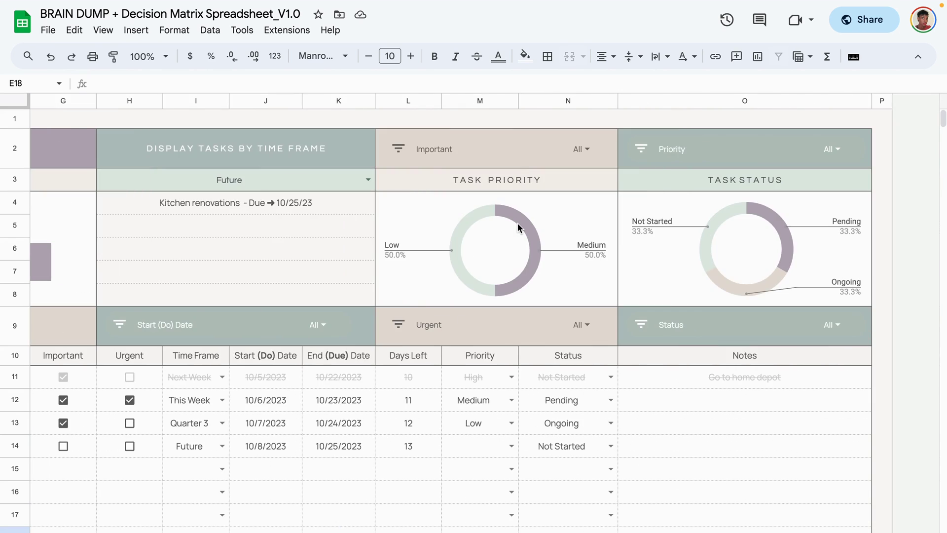
scroll(517, 227, "left", 6)
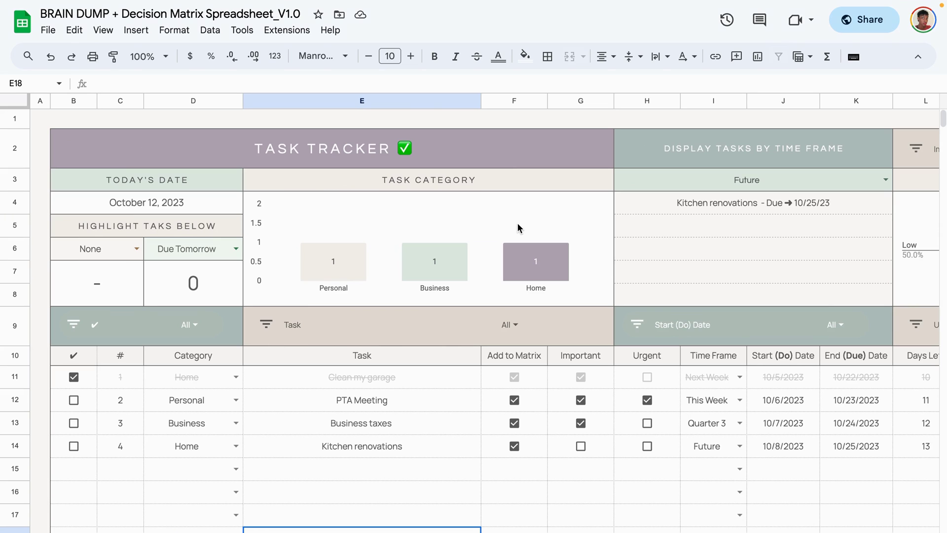
left_click(73, 378)
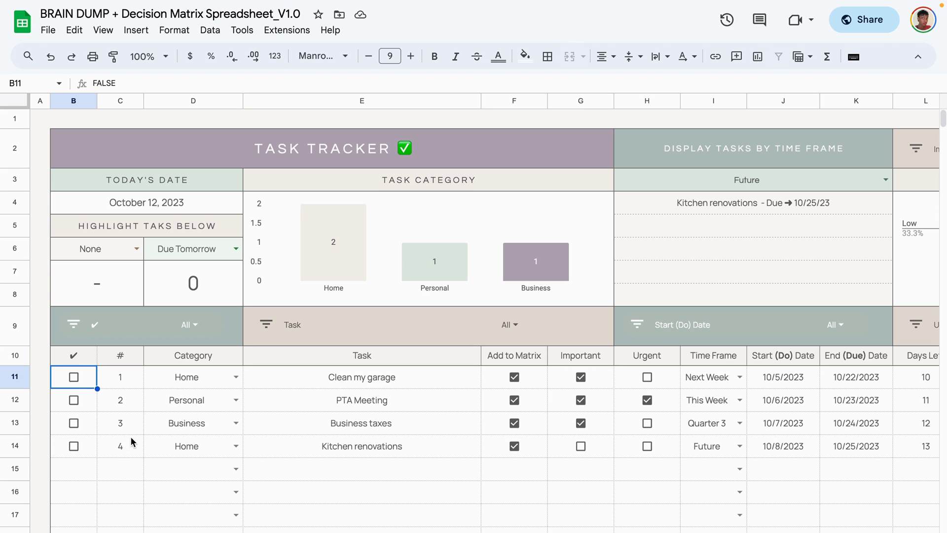
left_click(74, 378)
Step: Check off PTA Meeting and Business taxes, then bring up the ✔ column's filter options
left_click(73, 400)
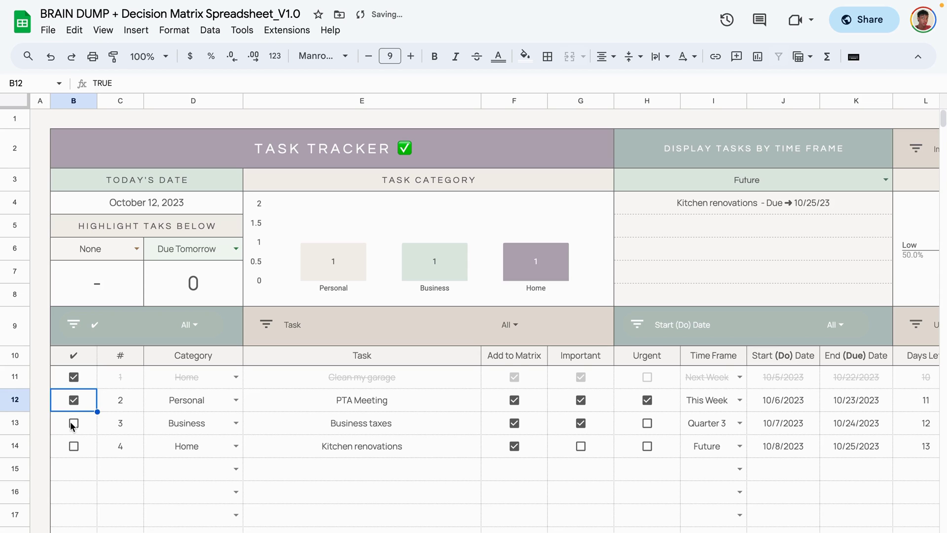
left_click(73, 423)
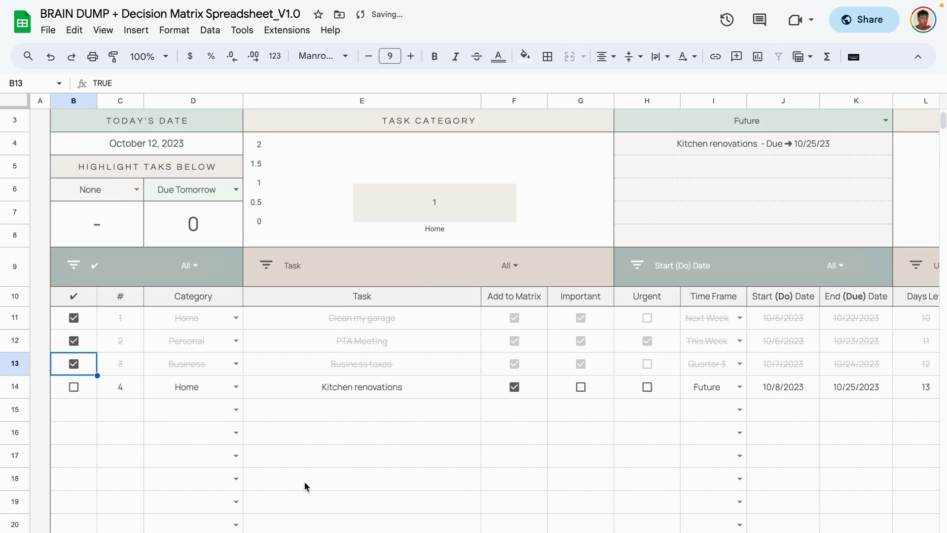
left_click(312, 489)
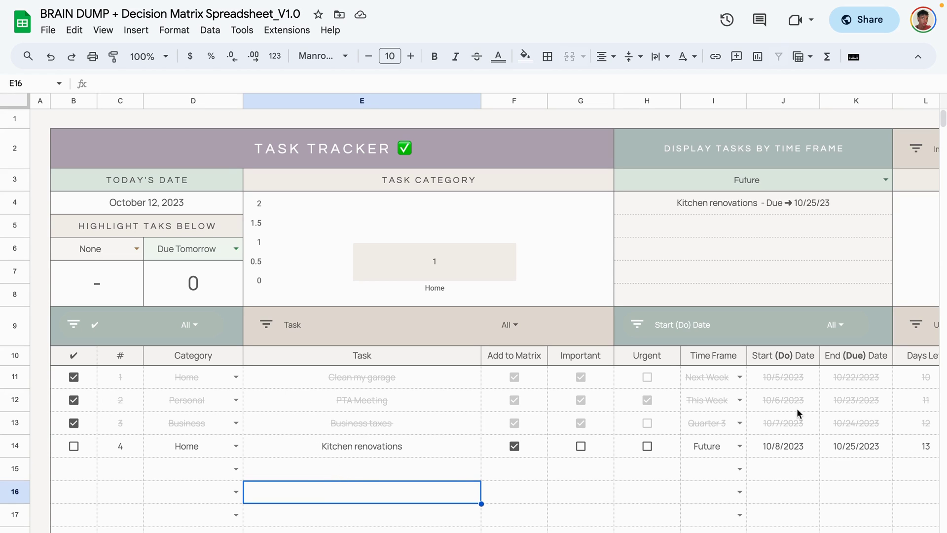
left_click(74, 326)
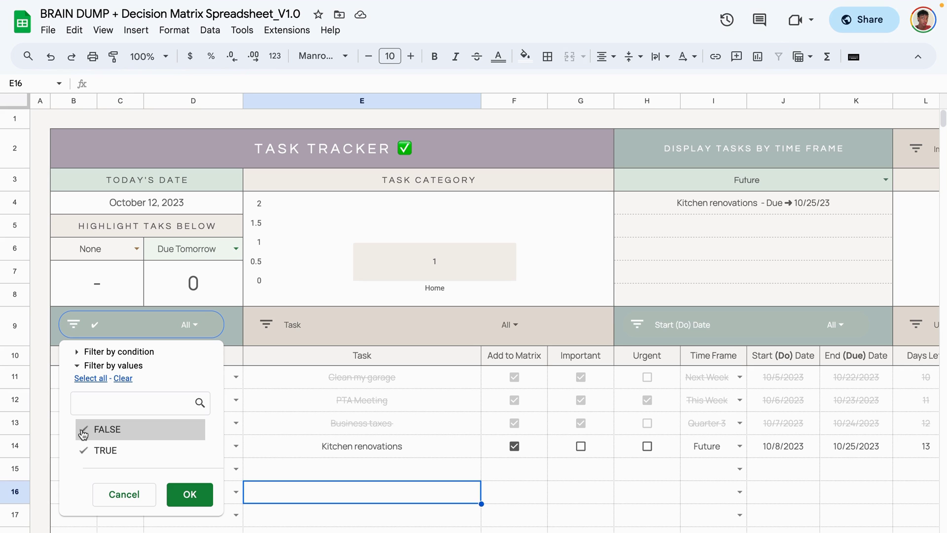
Step: Filter out completed tasks with the ✔ filter so only Kitchen renovations remains
left_click(85, 453)
left_click(190, 494)
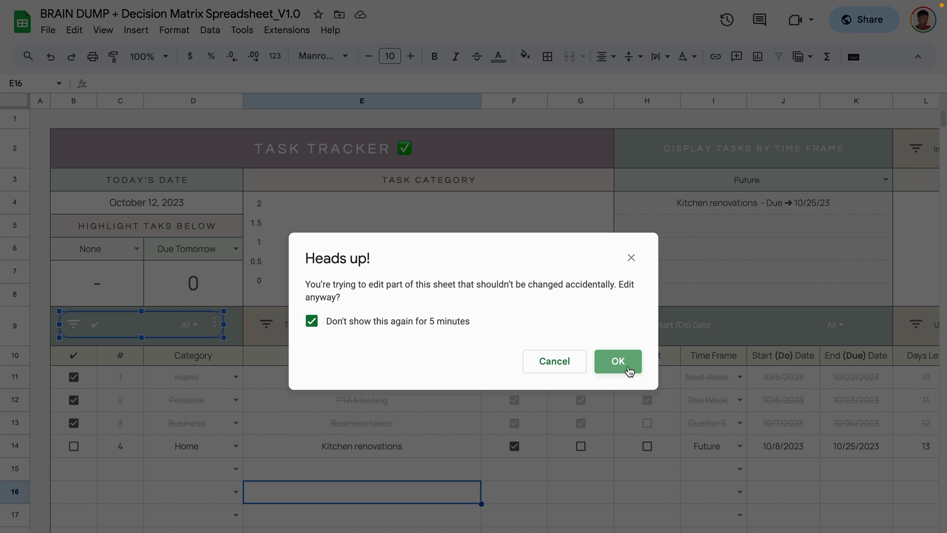
left_click(619, 361)
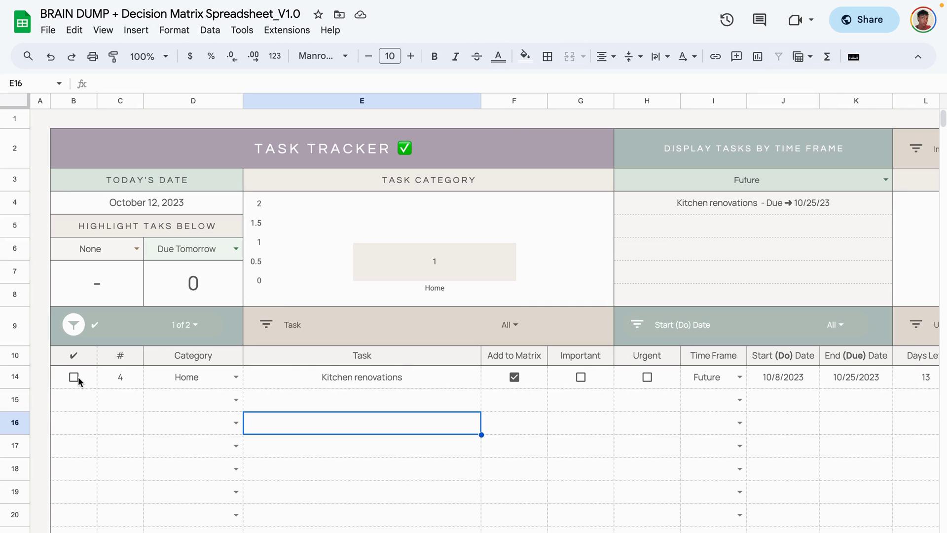
Step: Re-include TRUE in the ✔ filter so all tasks show again
left_click(73, 327)
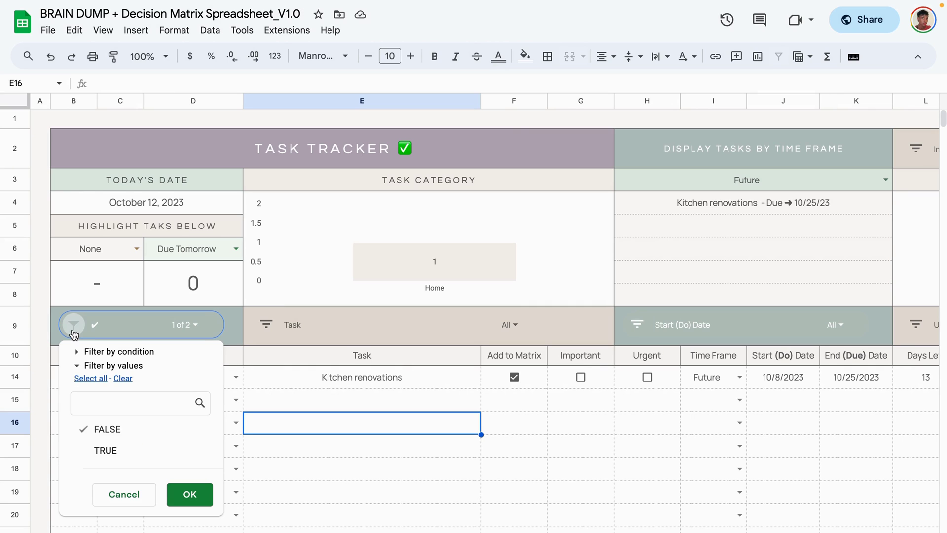
left_click(89, 450)
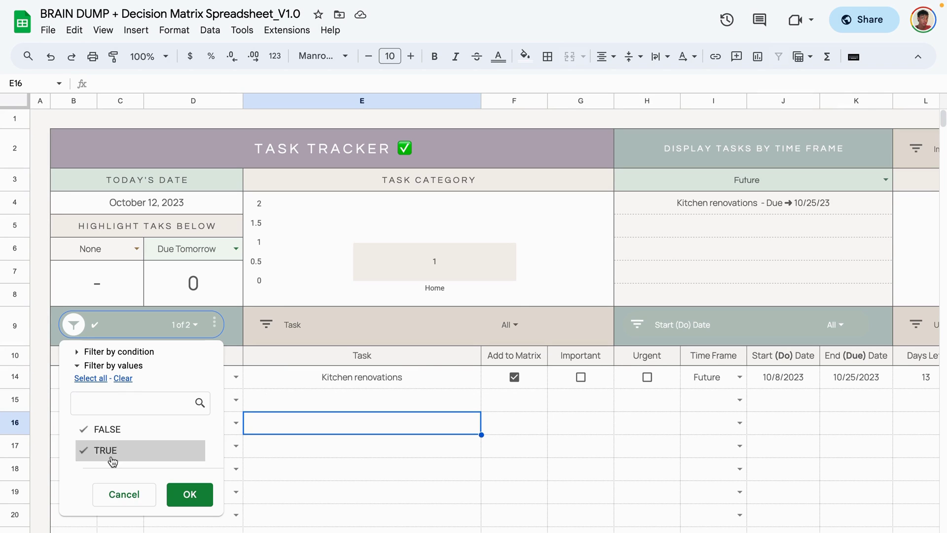
left_click(190, 494)
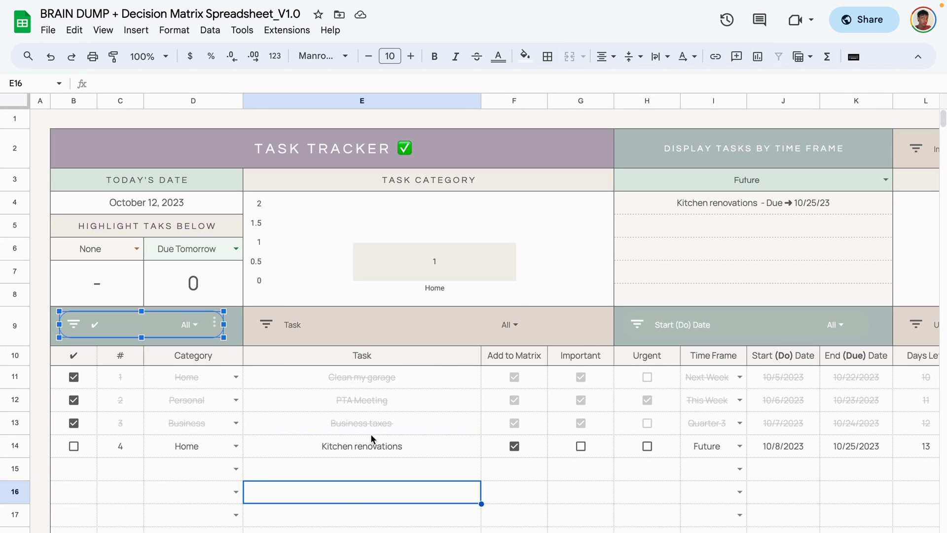
left_click(345, 516)
scroll(362, 401, "right", 3)
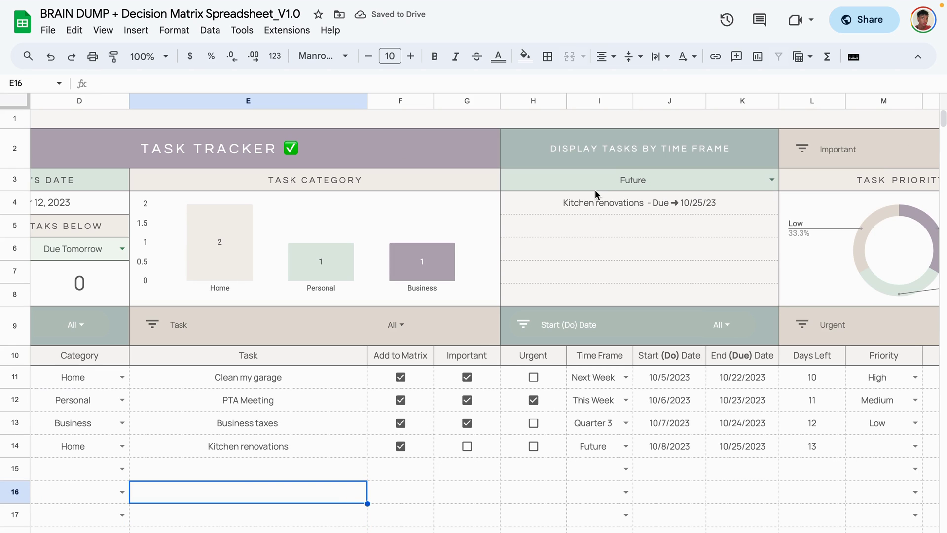
Step: Scroll past the Task Priority and Task Status charts and open the Decision Matrix sheet
scroll(530, 306, "right", 2)
scroll(530, 306, "right", 1)
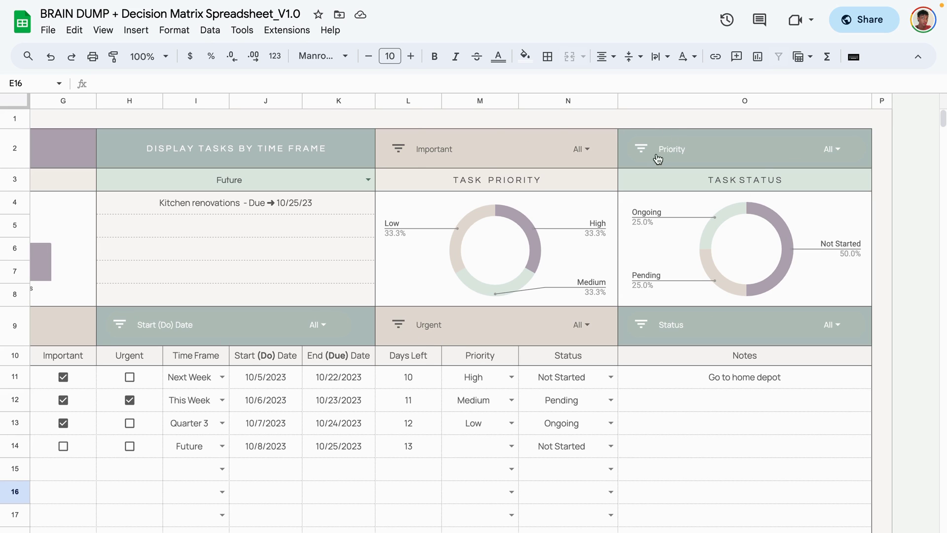
left_click(492, 495)
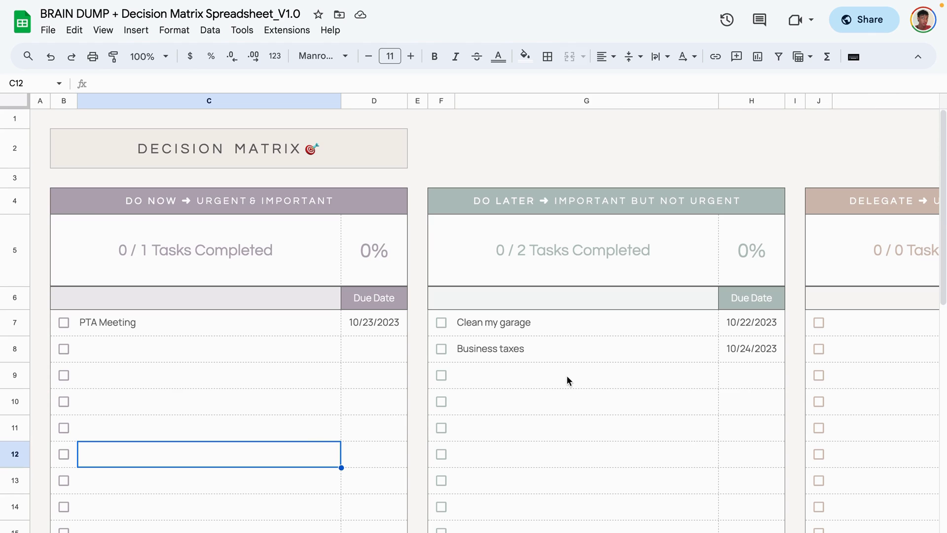
Step: Inspect the PTA Meeting formula, then mark PTA Meeting complete under Do Now
left_click(151, 323)
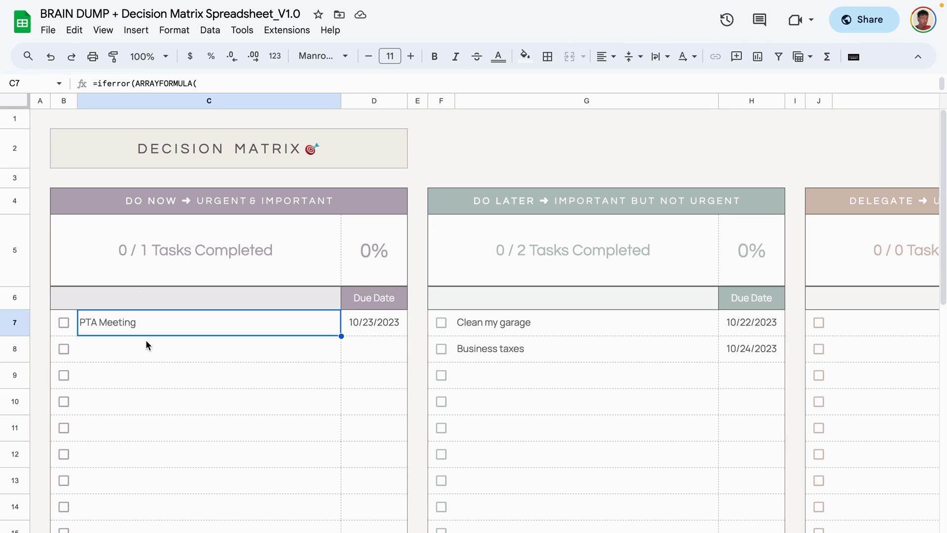
left_click(133, 350)
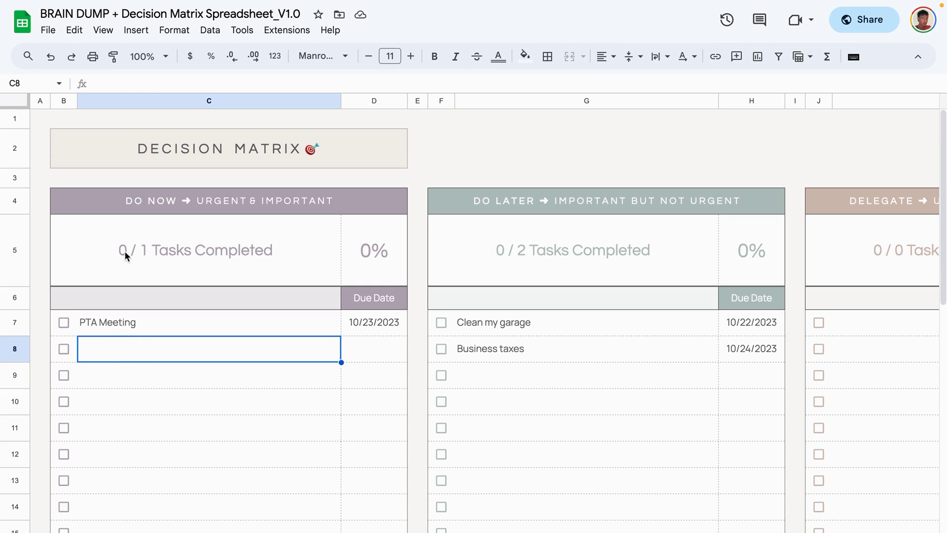
left_click(150, 394)
left_click(64, 323)
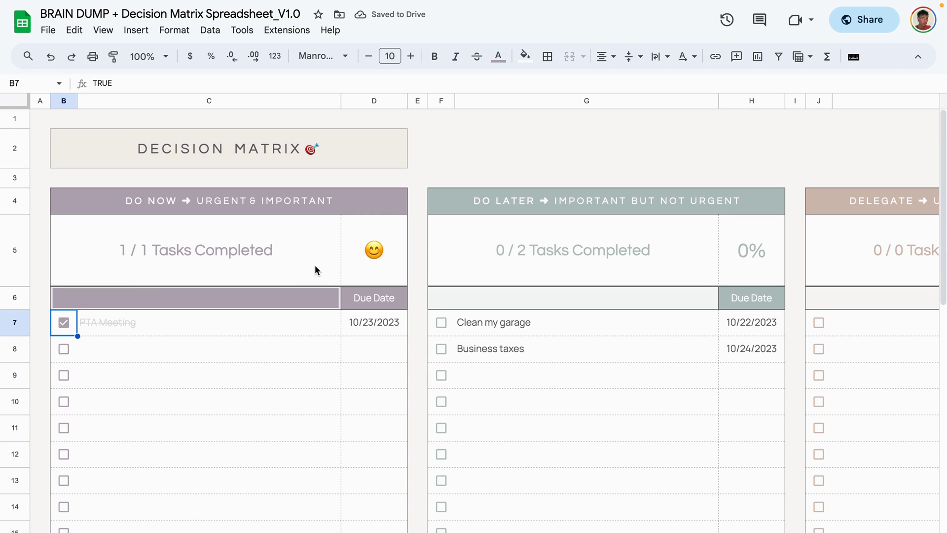
Step: Review the completion percentage formula and mark Business taxes and Clean my garage complete
left_click(373, 275)
left_click(249, 373)
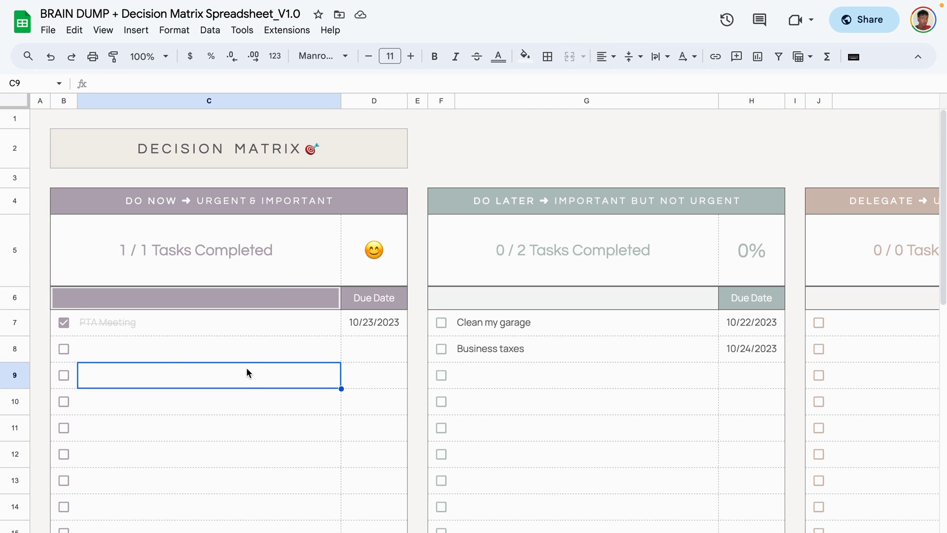
left_click(264, 344)
scroll(567, 322, "right", 3)
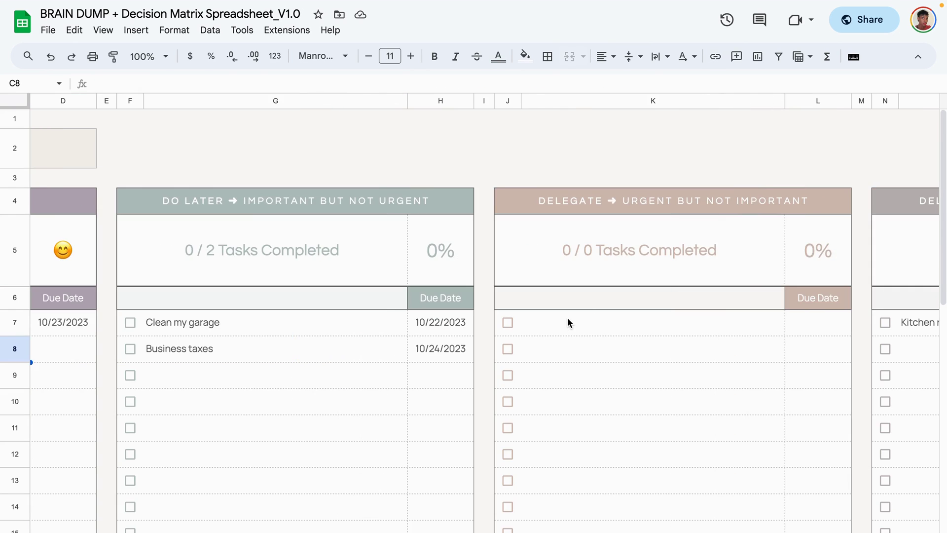
left_click(137, 322)
left_click(130, 349)
left_click(130, 321)
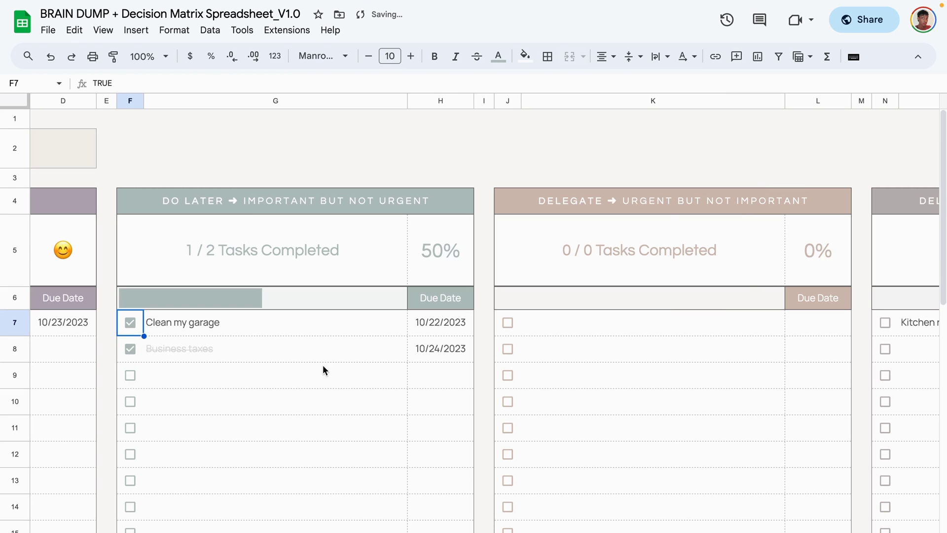
Step: Return to the Task Tracker sheet
scroll(320, 381, "left", 3)
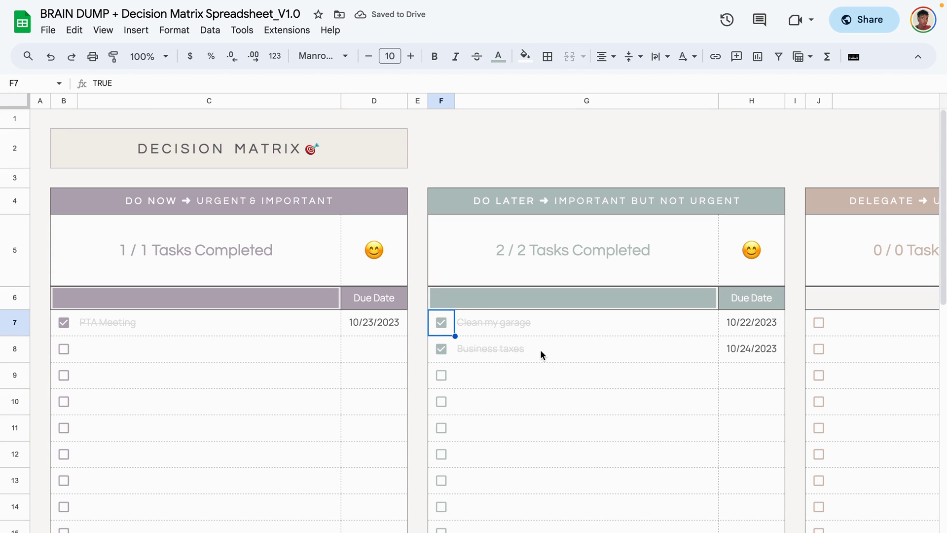
left_click(337, 427)
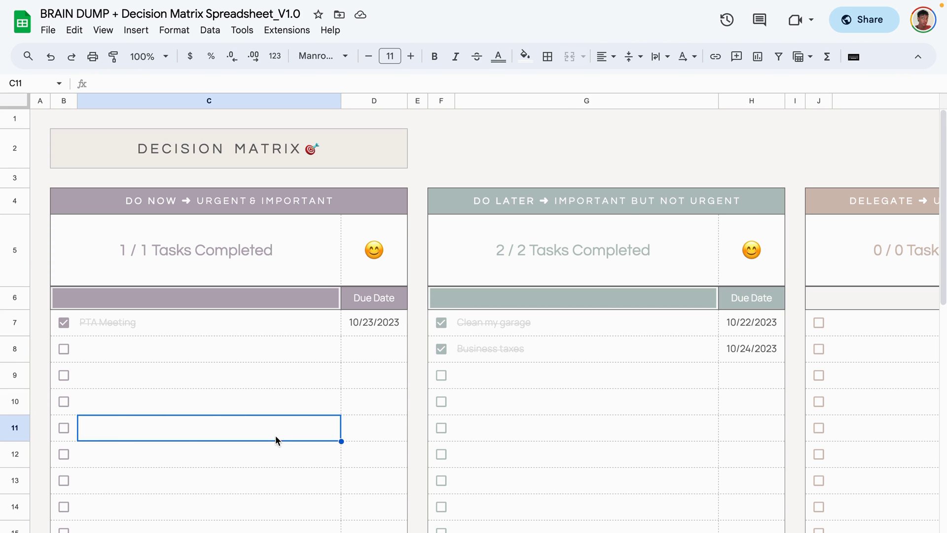
key("ctrl+shift+Page_Up")
scroll(275, 487, "left", 10)
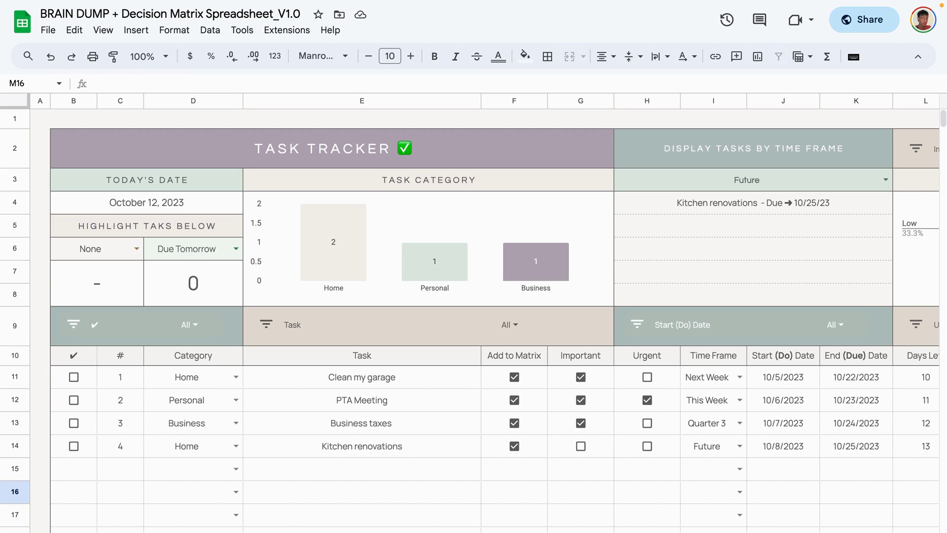
Step: Check off Clean my garage, PTA Meeting and Business taxes (B11–B13) on Task Tracker
left_click(76, 375)
left_click(76, 401)
left_click(74, 422)
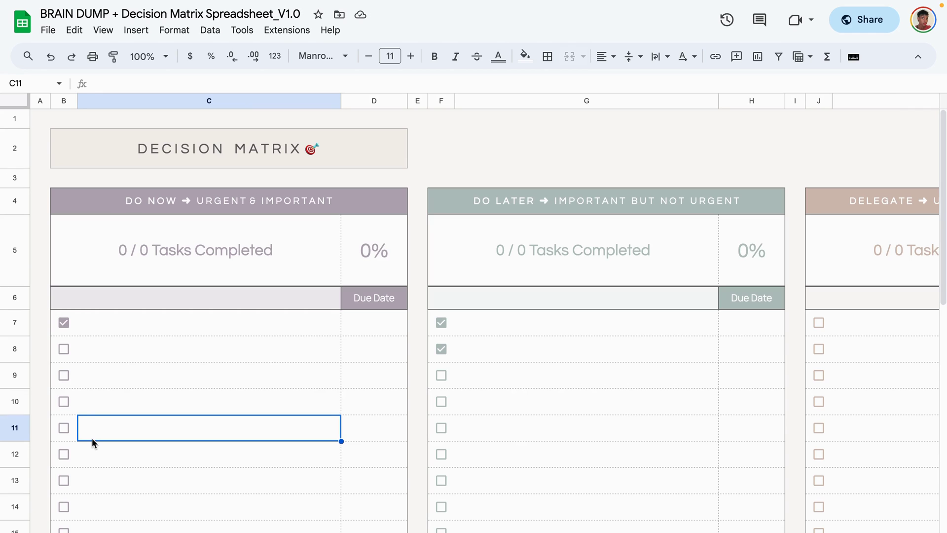
Step: Clear the leftover Decision Matrix checkmarks in B7, F7 and F8, then open the October calendar
left_click(66, 323)
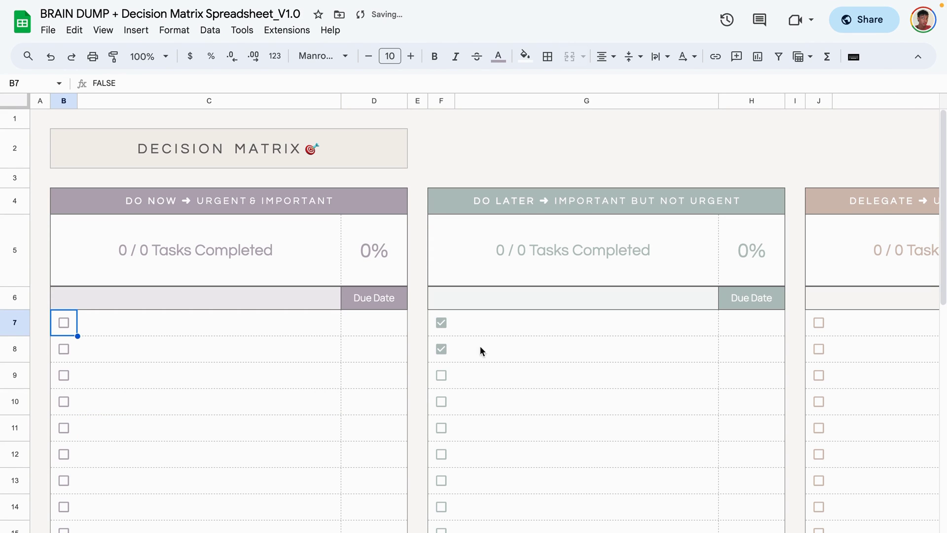
left_click(441, 348)
left_click(441, 323)
left_click(258, 407)
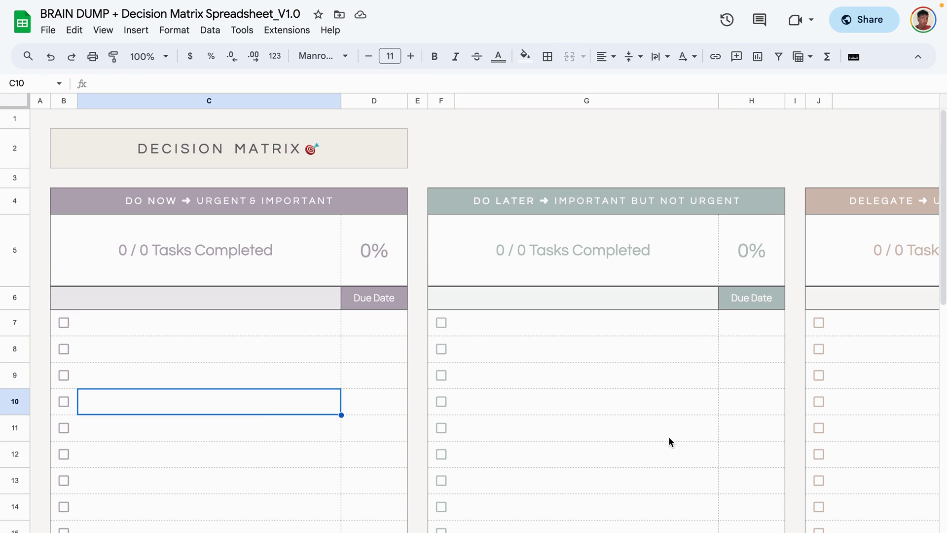
left_click(409, 531)
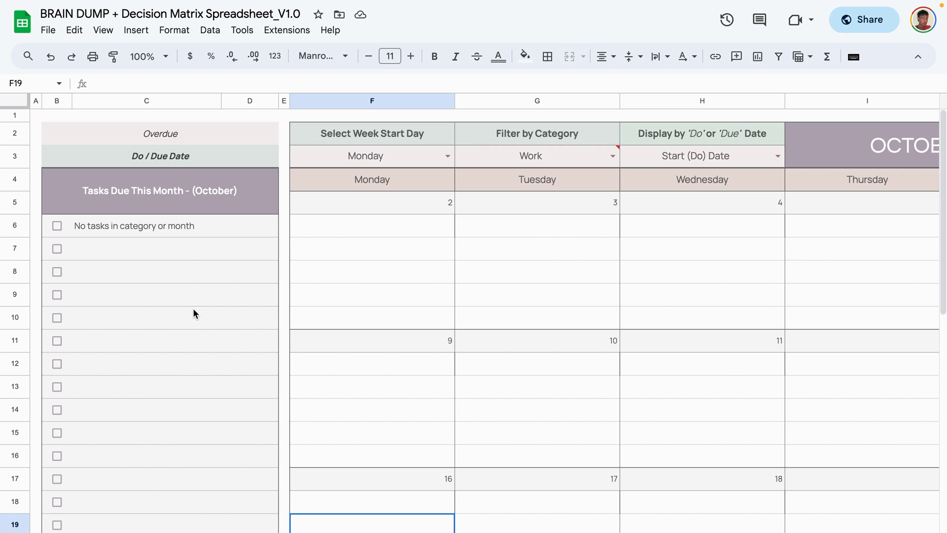
scroll(418, 255, "right", 10)
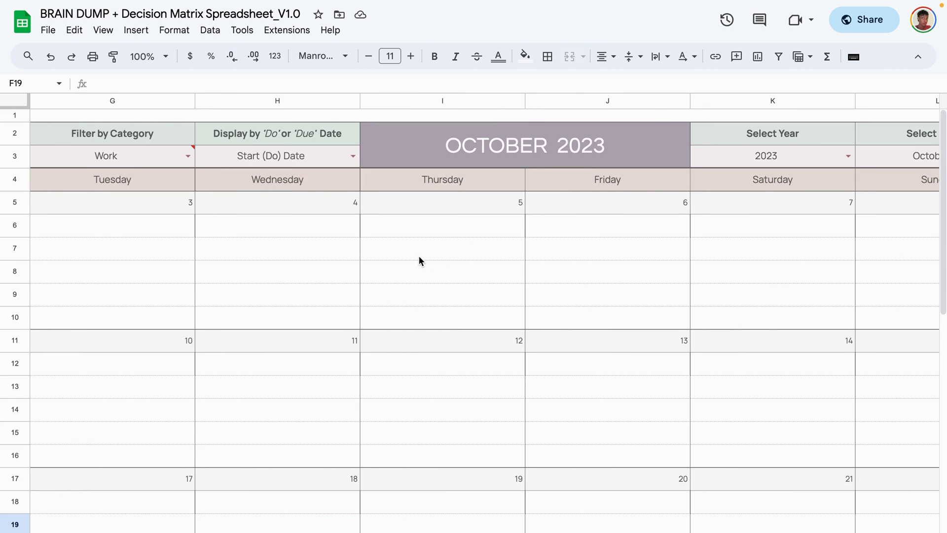
scroll(419, 255, "left", 7)
scroll(418, 255, "left", 3)
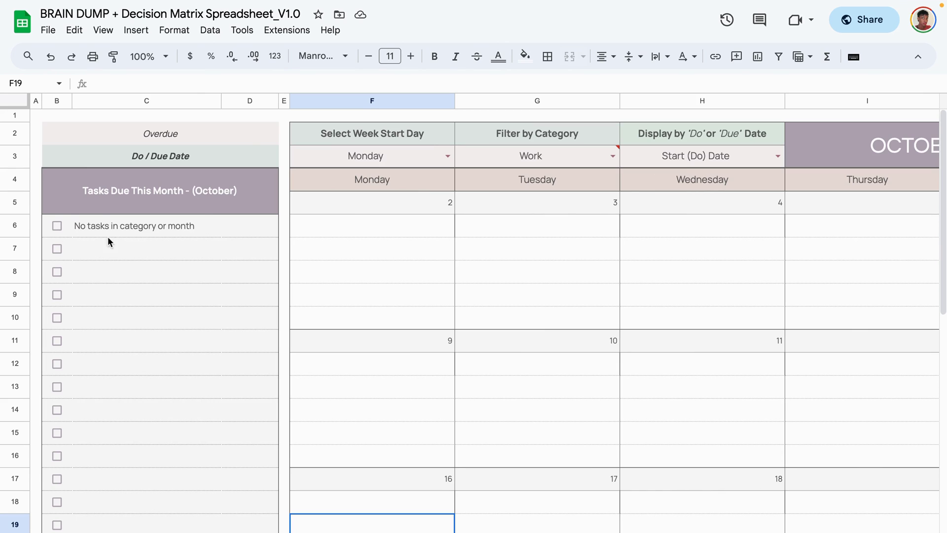
left_click(398, 255)
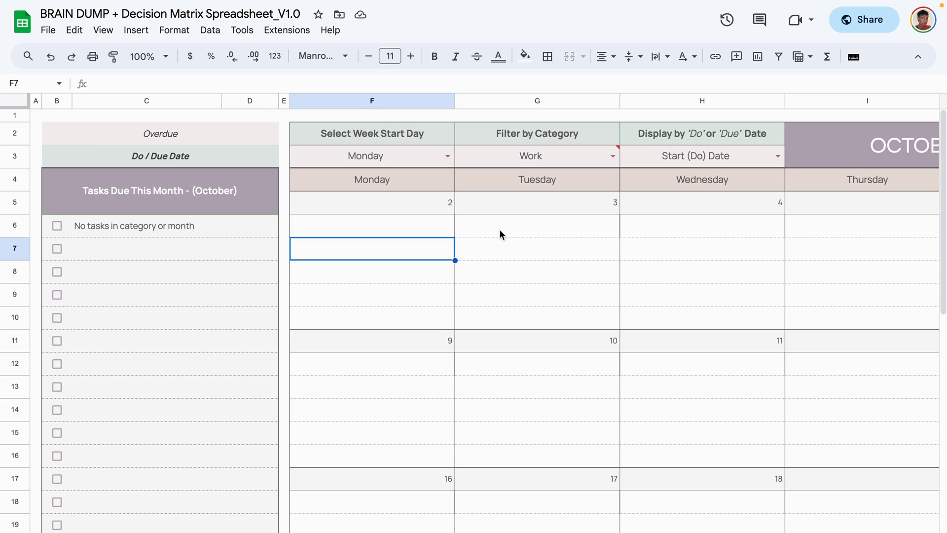
scroll(499, 232, "right", 5)
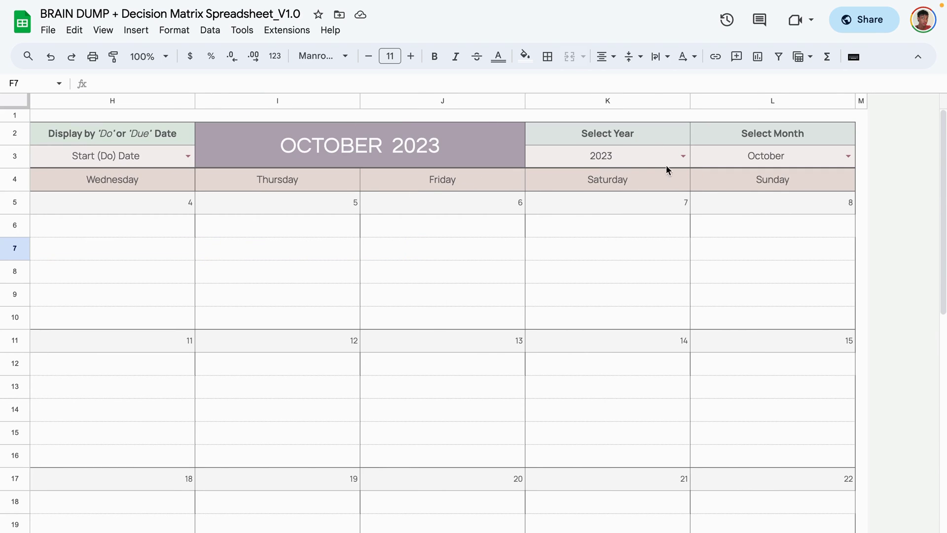
left_click(683, 156)
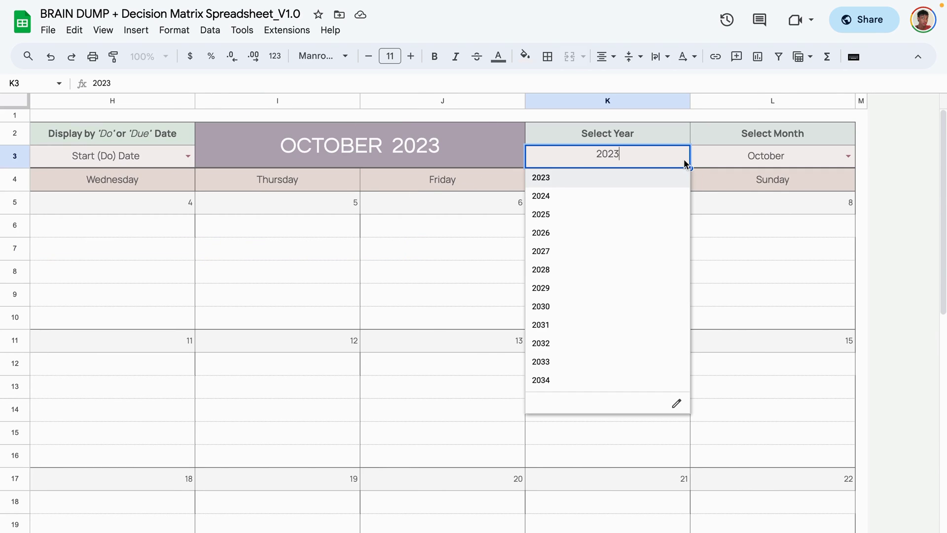
left_click(850, 156)
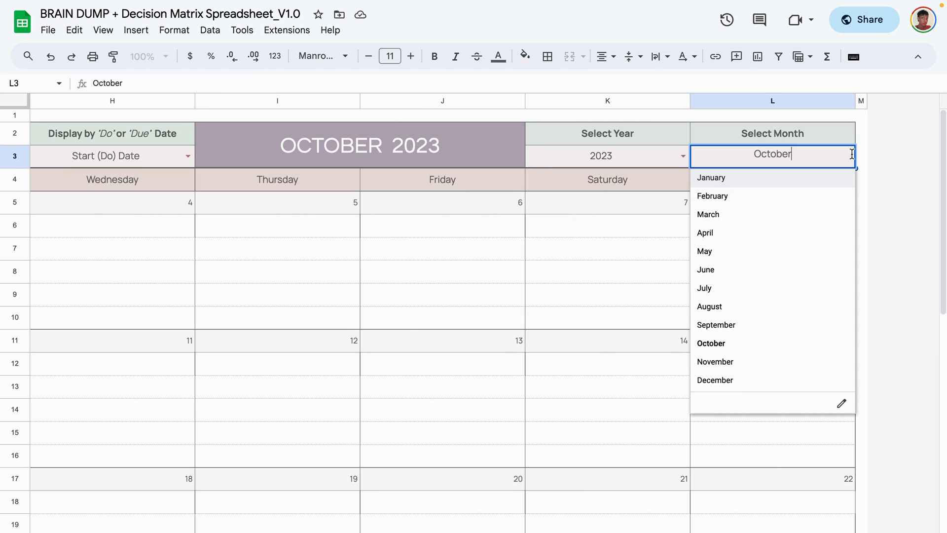
left_click(606, 248)
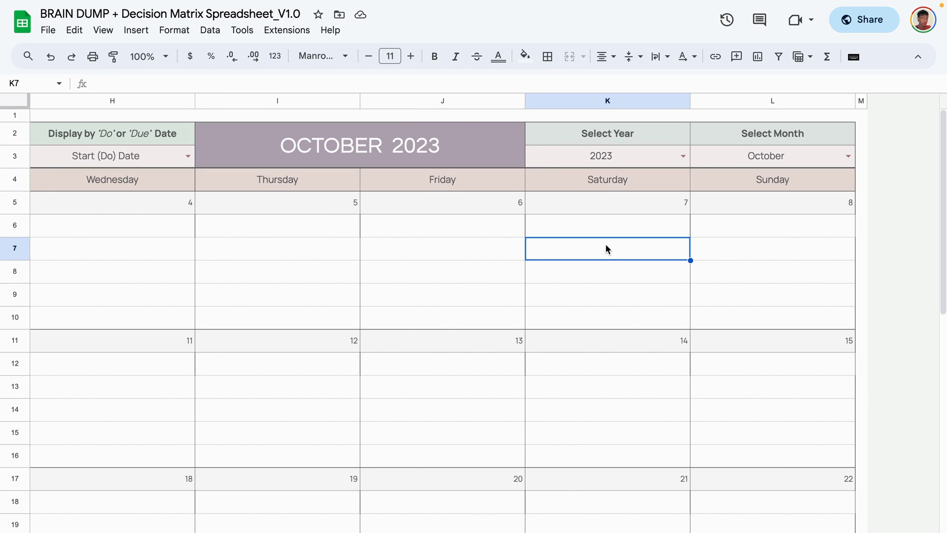
scroll(459, 248, "left", 2)
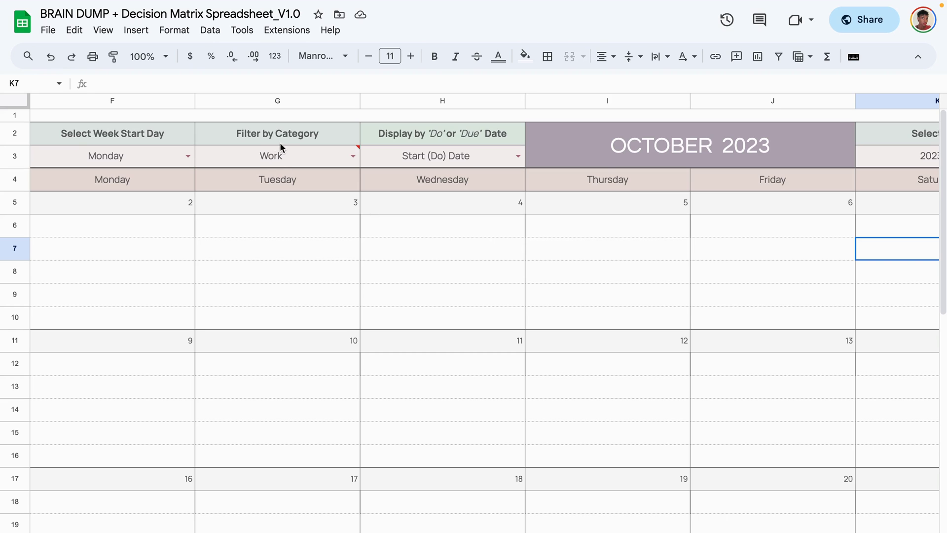
scroll(298, 181, "left", 1)
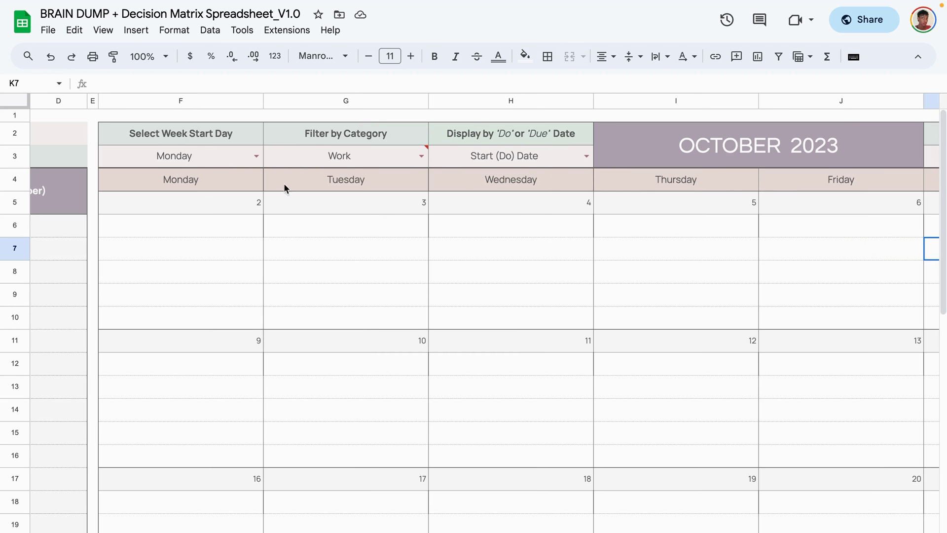
scroll(229, 216, "left", 3)
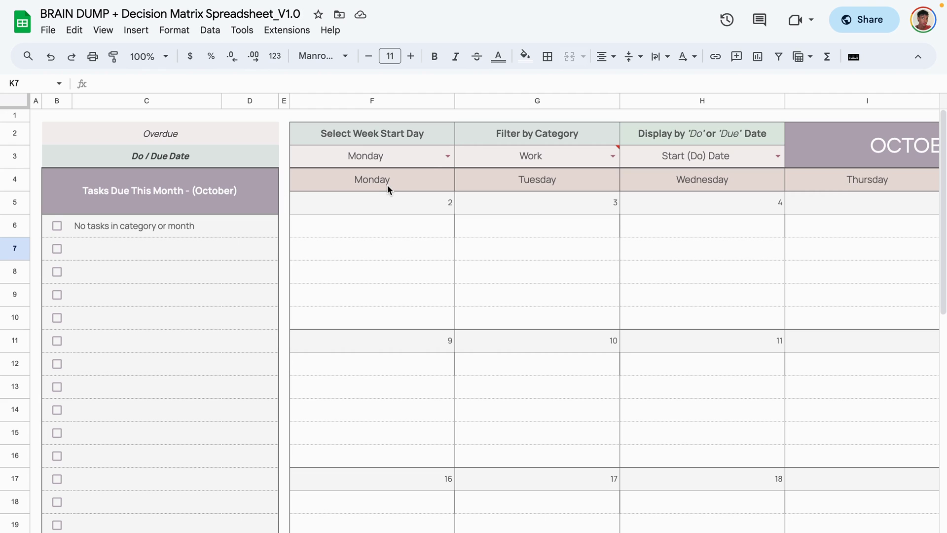
Step: Set the calendar's week start day in F3 to Sunday
left_click(447, 153)
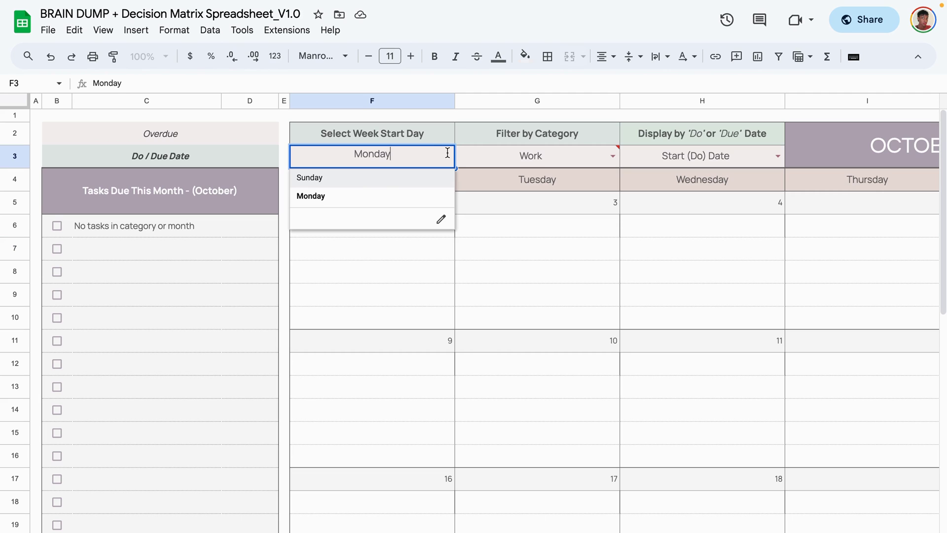
left_click(370, 178)
left_click(346, 242)
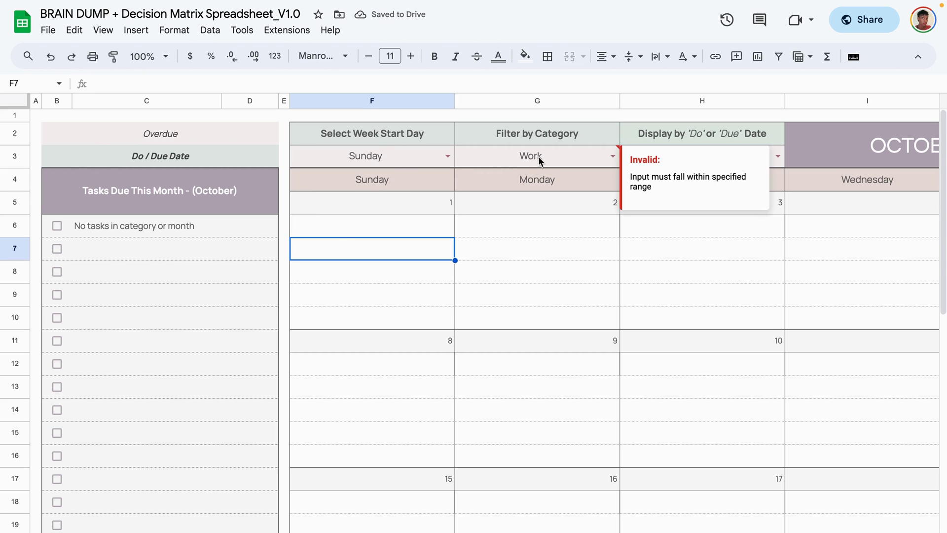
Step: Clear the Work category in G3 and choose No Filter (All Tasks)
left_click(515, 158)
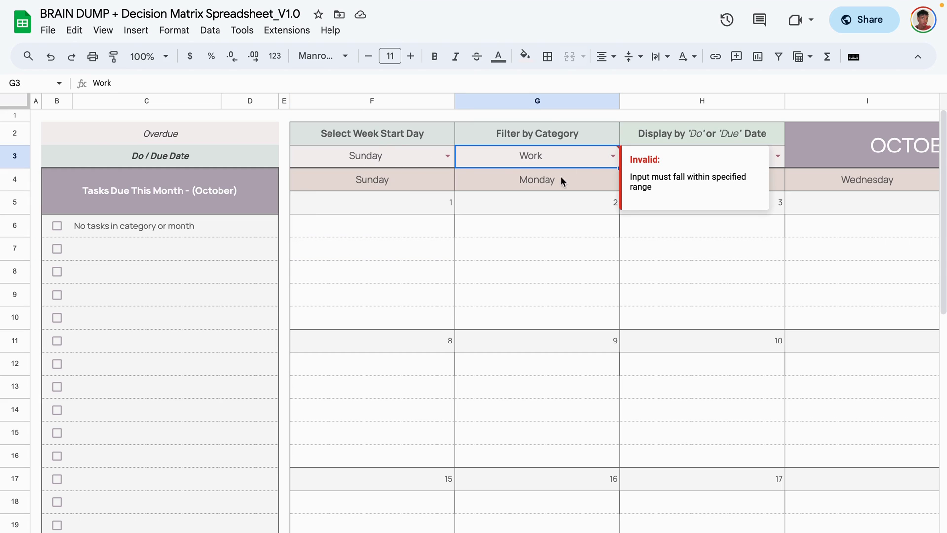
key("Delete")
left_click(557, 232)
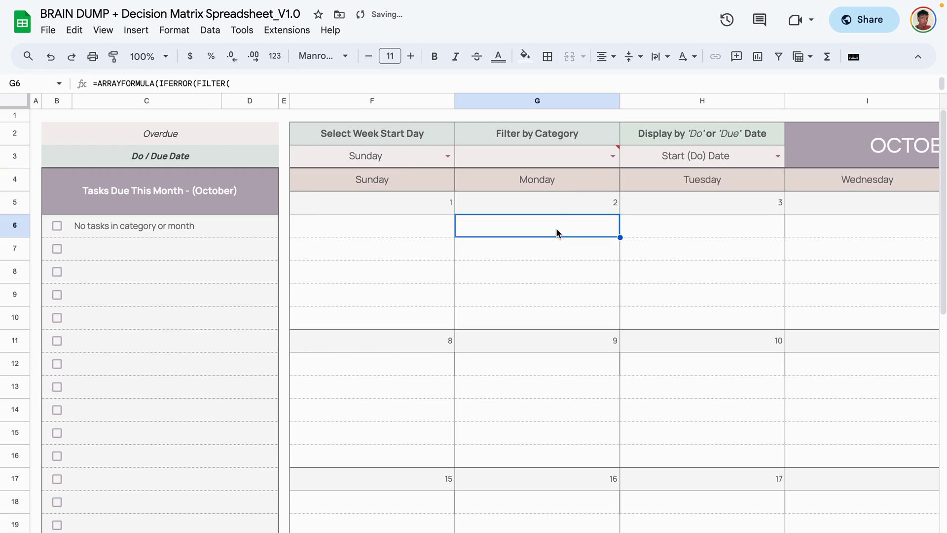
left_click(612, 156)
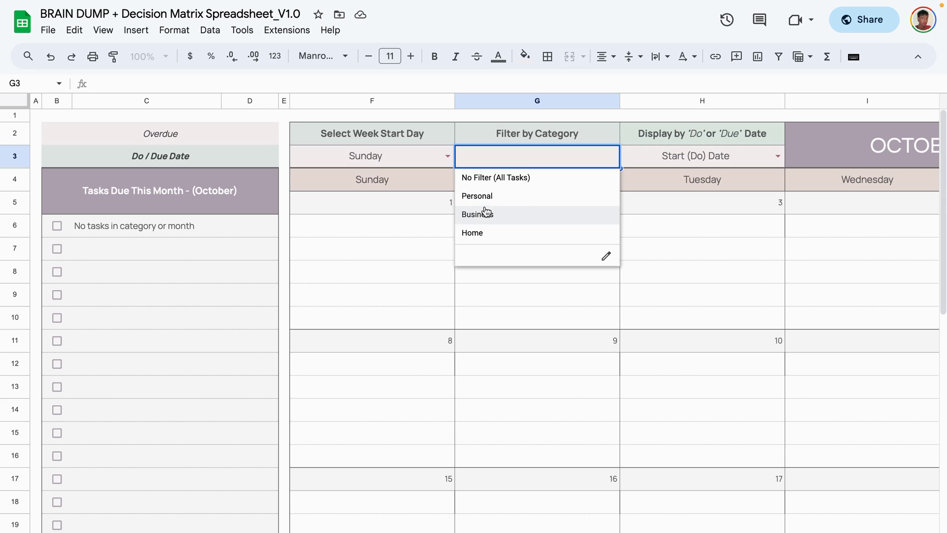
left_click(490, 183)
left_click(488, 227)
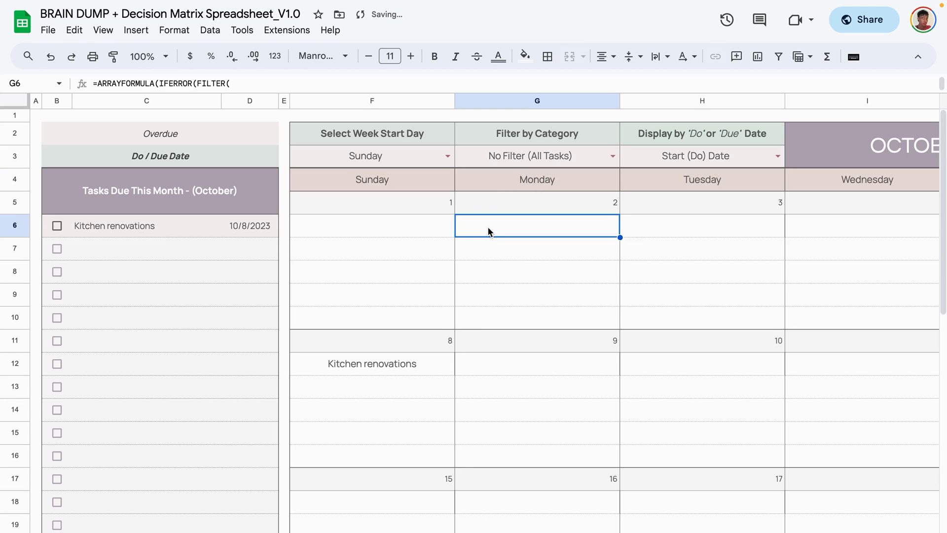
left_click(501, 281)
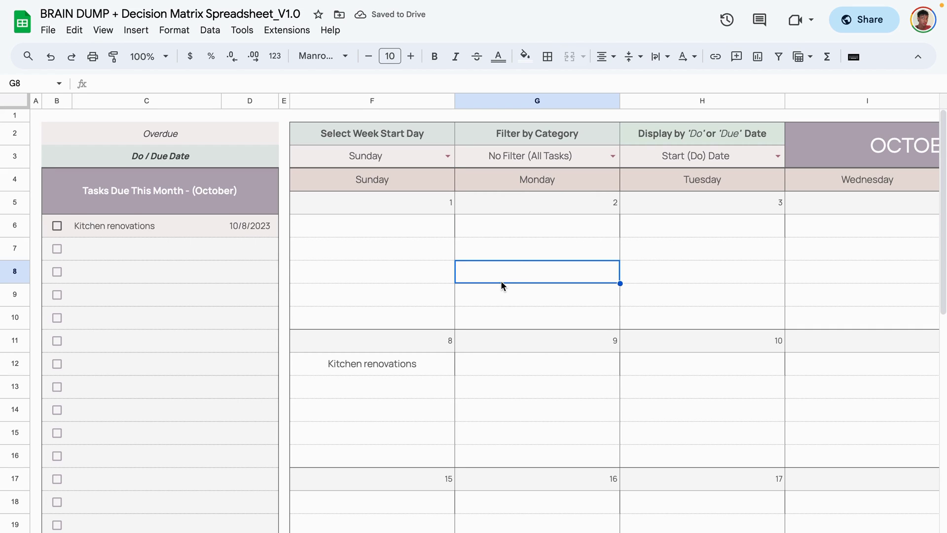
left_click(667, 277)
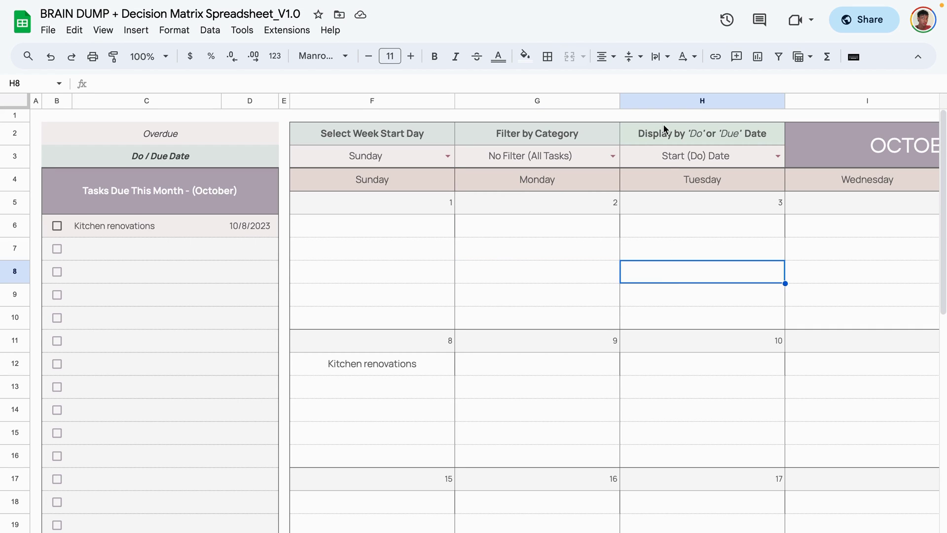
left_click(664, 164)
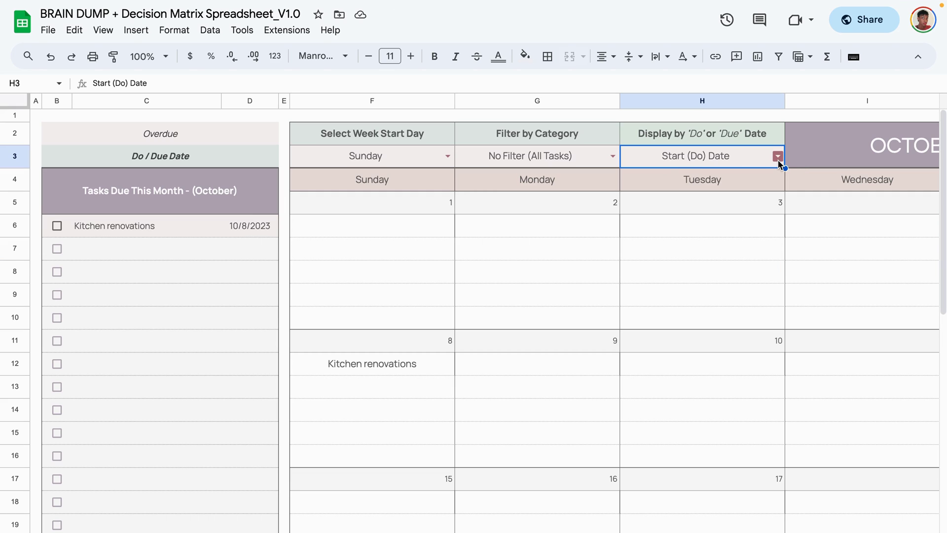
left_click(702, 231)
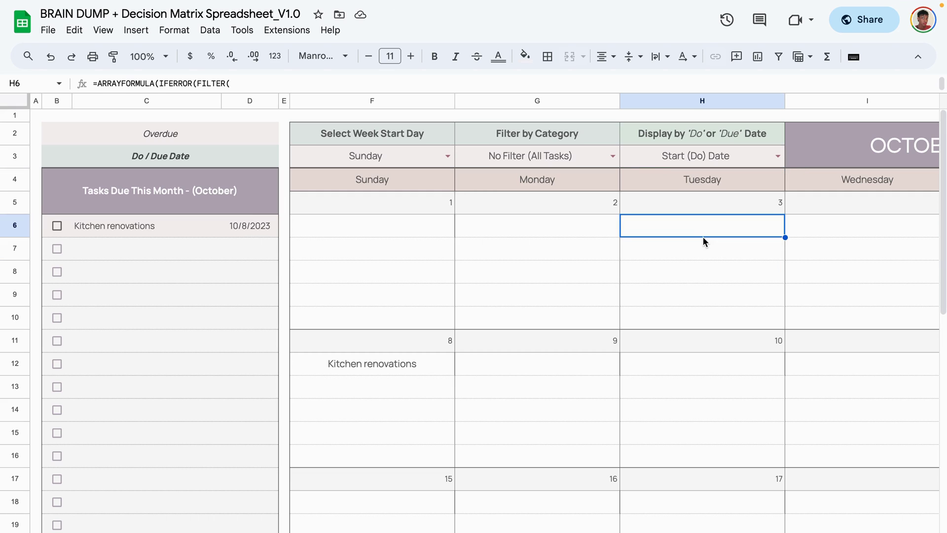
left_click(691, 276)
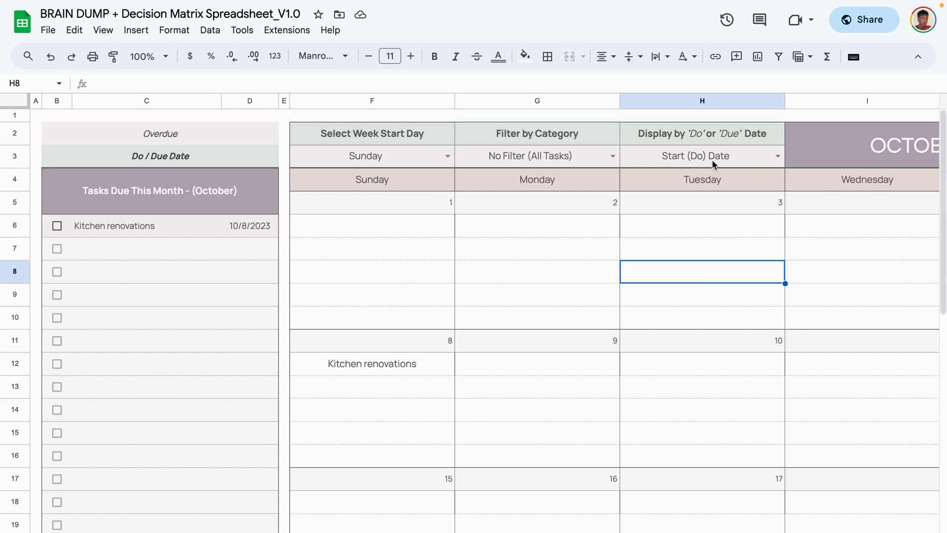
left_click(777, 156)
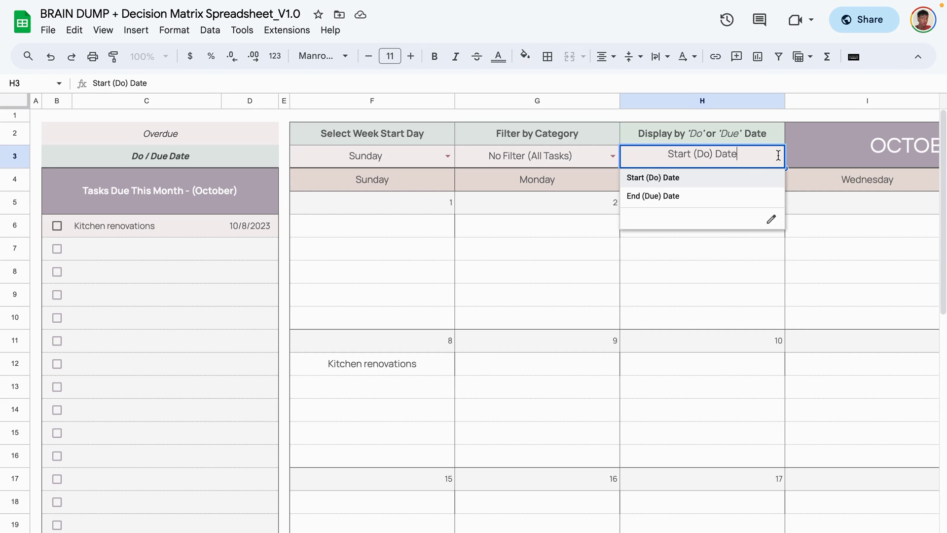
left_click(688, 197)
left_click(676, 245)
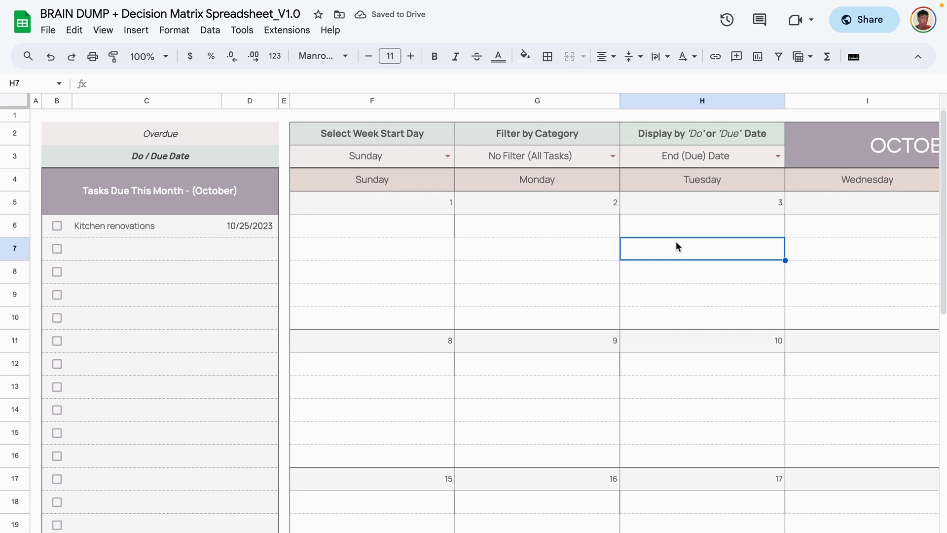
left_click(709, 160)
scroll(650, 291, "right", 3)
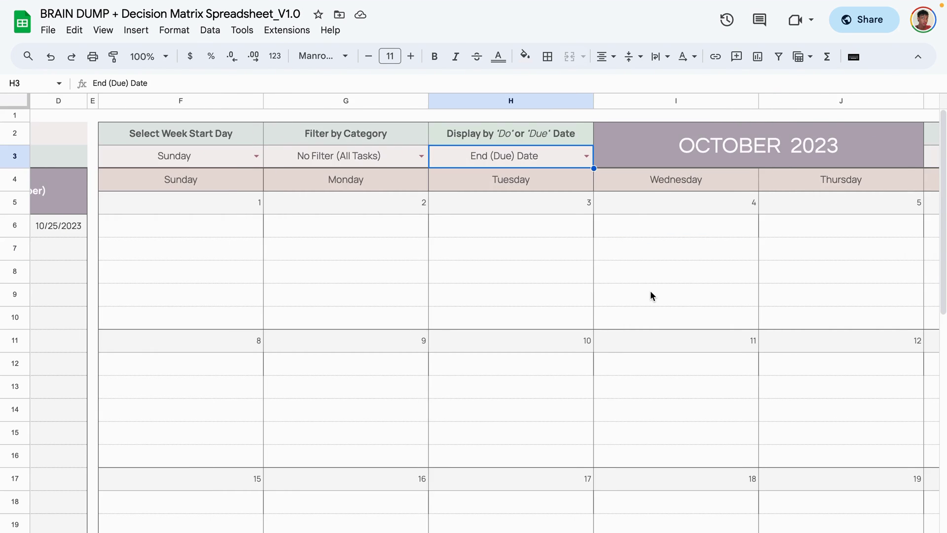
scroll(651, 292, "down", 5)
scroll(650, 291, "left", 3)
scroll(387, 300, "up", 5)
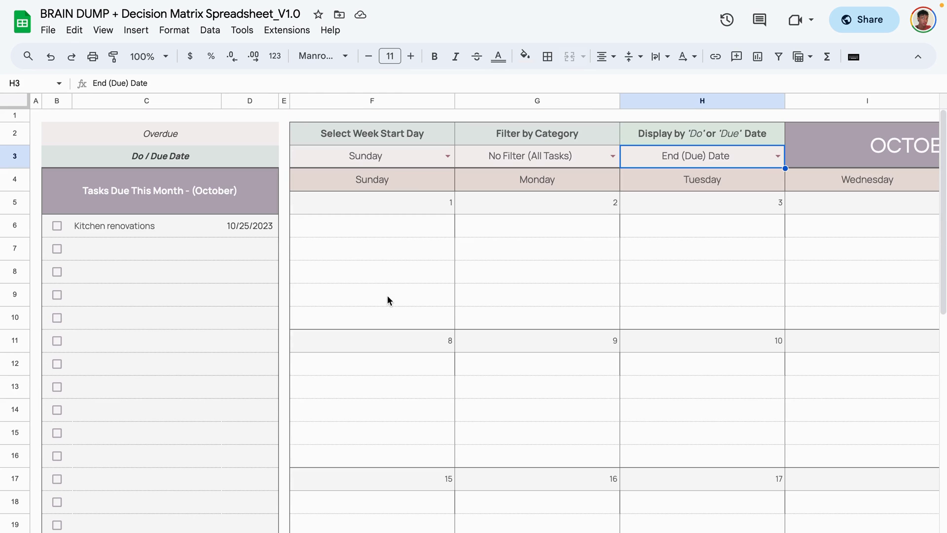
left_click(778, 155)
left_click(669, 180)
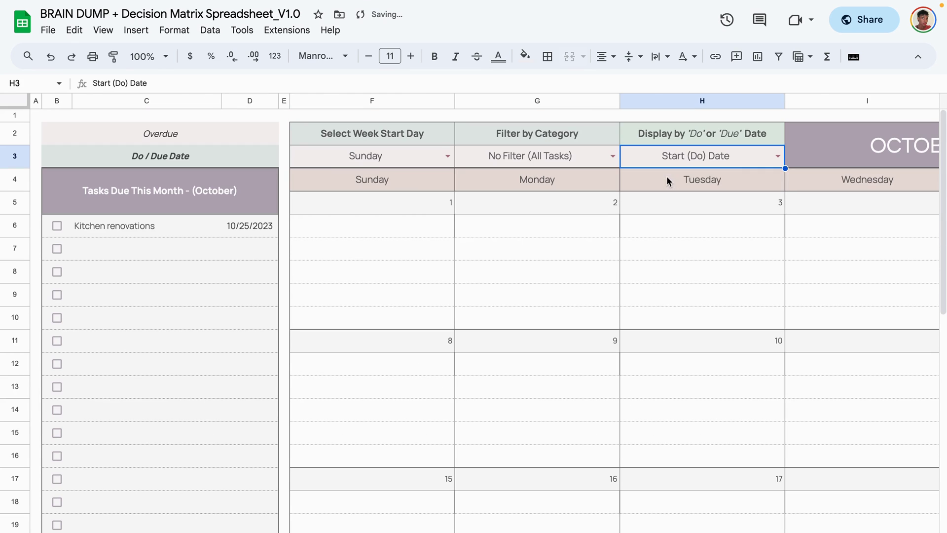
left_click(495, 286)
left_click(354, 251)
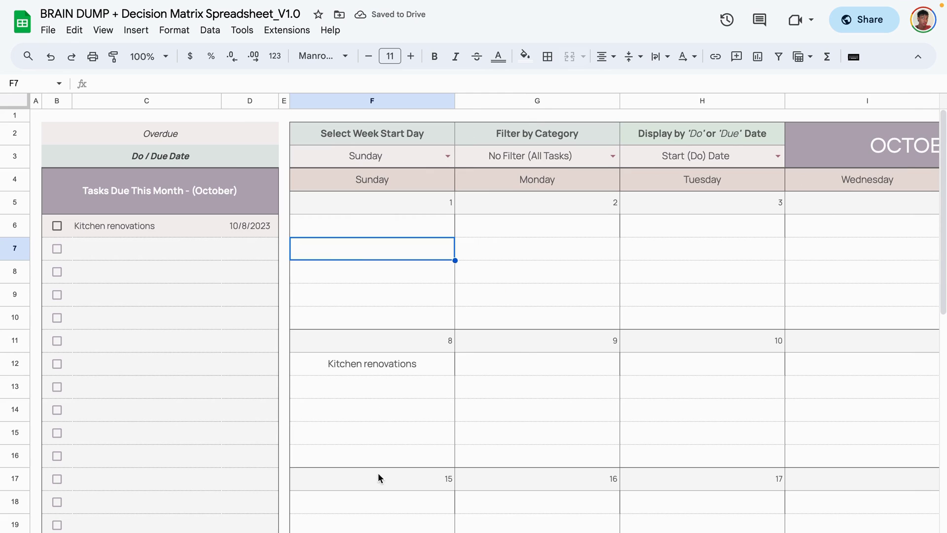
left_click(348, 427)
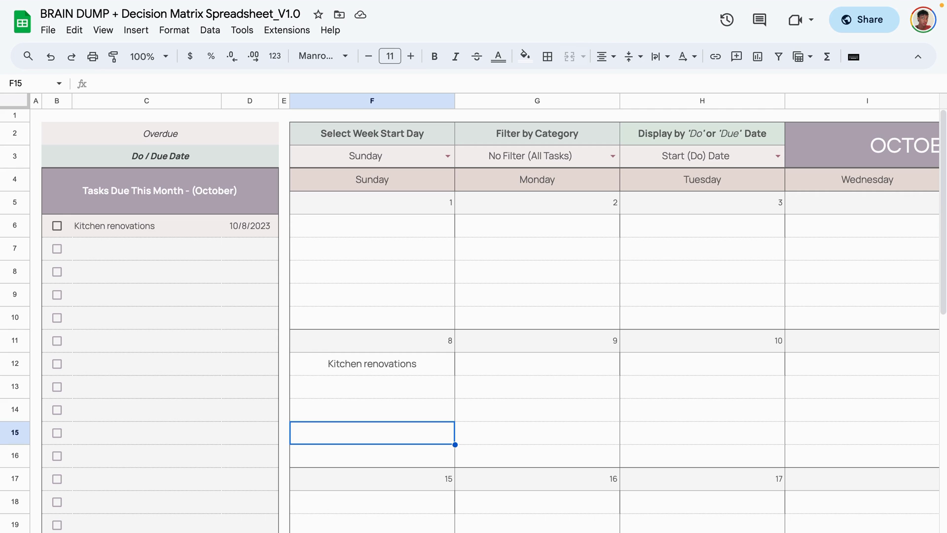
Step: Uncheck the first three tasks in B11:B13 on the Task Tracker sheet
key("ctrl+Page_Up")
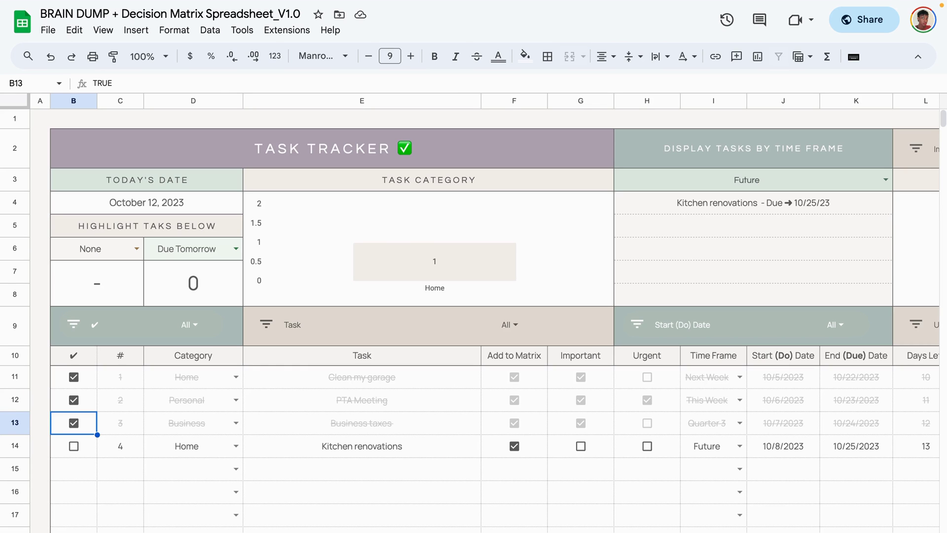
left_click(82, 447)
left_click_drag(84, 423, 92, 380)
key("space")
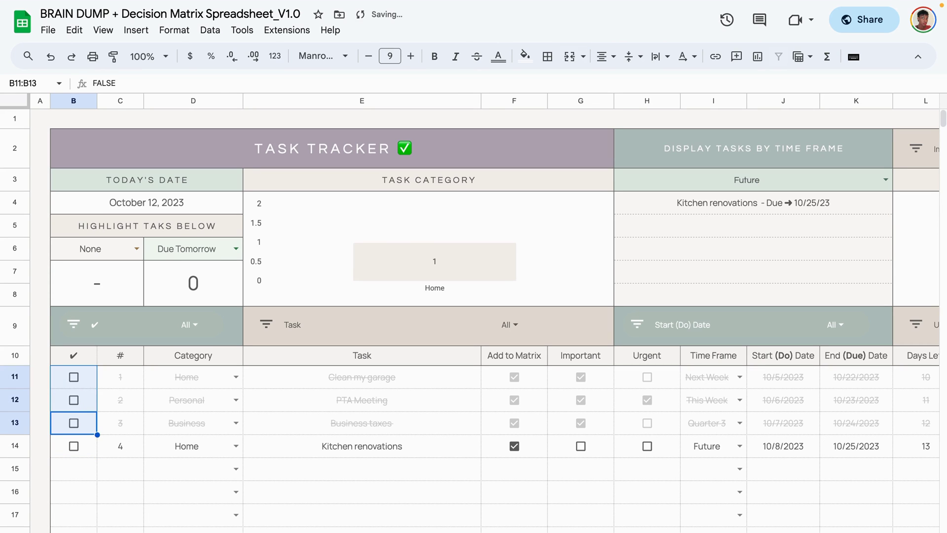
Step: Glance at the October calendar sheet, then return to Task Tracker
key("ctrl+Page_Down")
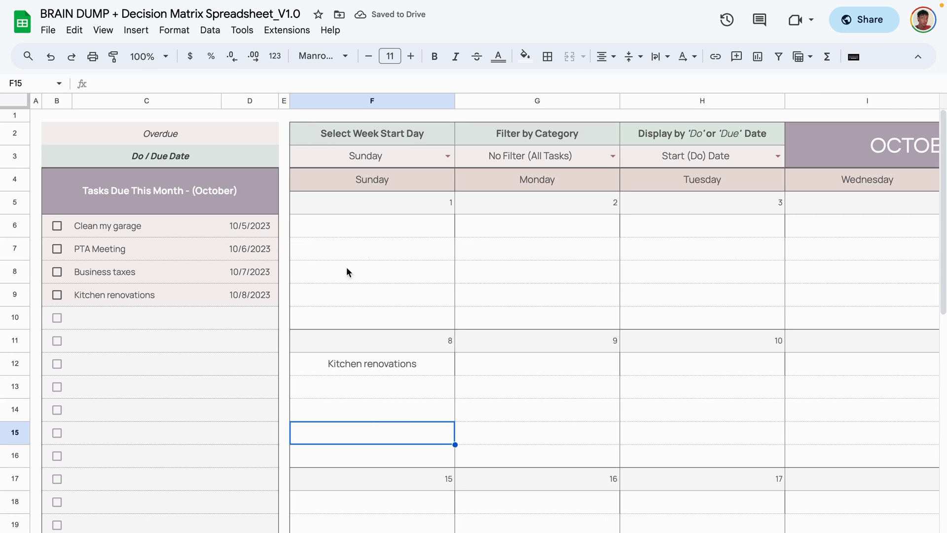
left_click(371, 254)
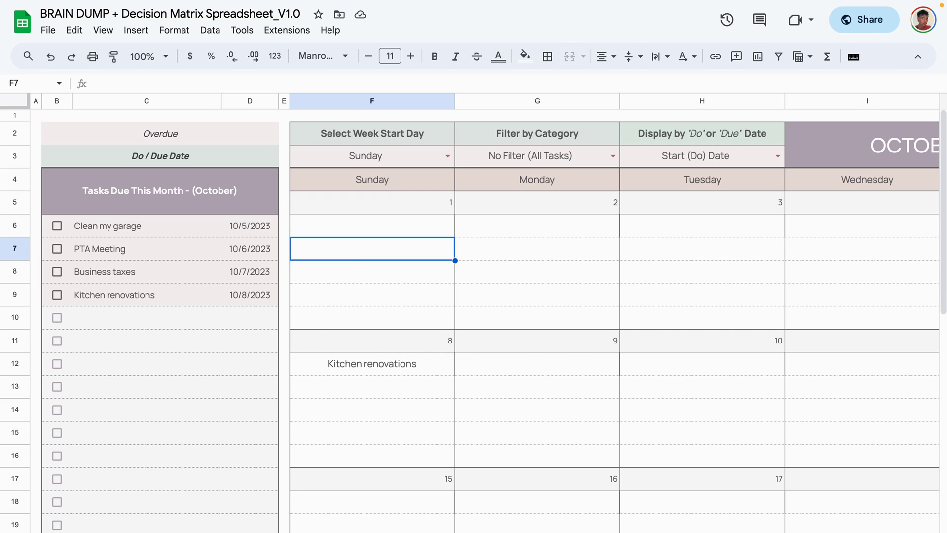
key("ctrl+shift+Page_Up")
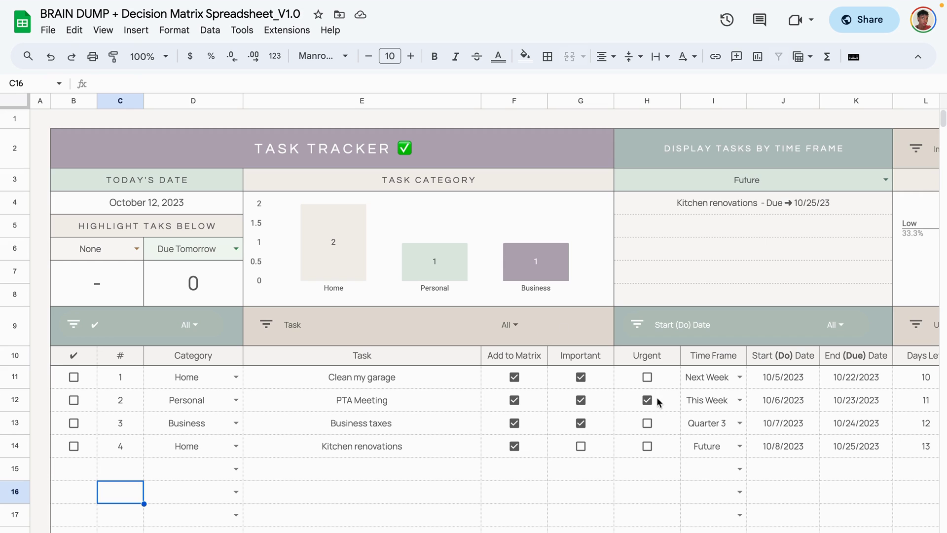
Step: Set J11's start date to 10/12/2023 so J11:J14 become 10/12–10/15, and view the October calendar
scroll(660, 397, "right", 5)
double_click(266, 377)
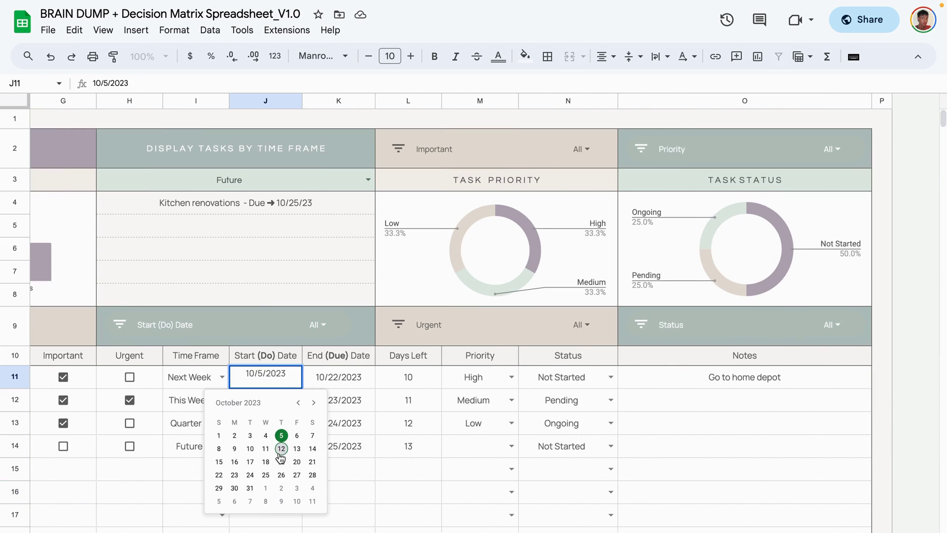
left_click(281, 453)
left_click(265, 515)
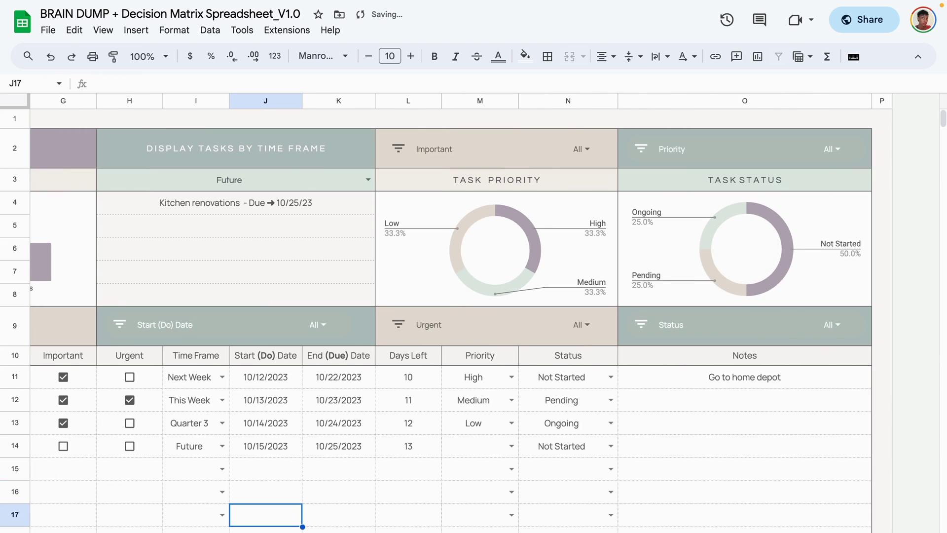
key("ctrl+shift+Page_Down")
left_click(233, 391)
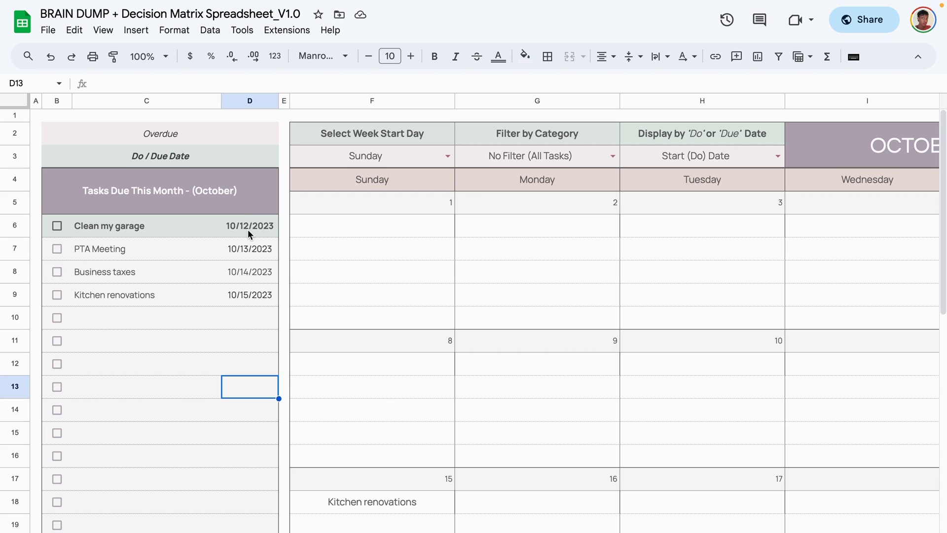
Step: Try the calendar by End (Due) Date, then review it by Start (Do) Date
left_click(207, 338)
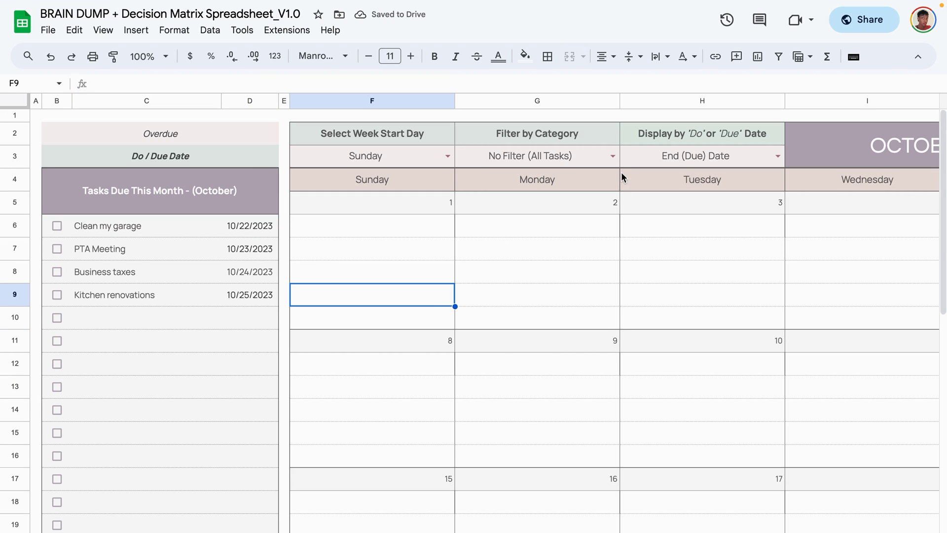
left_click(330, 276)
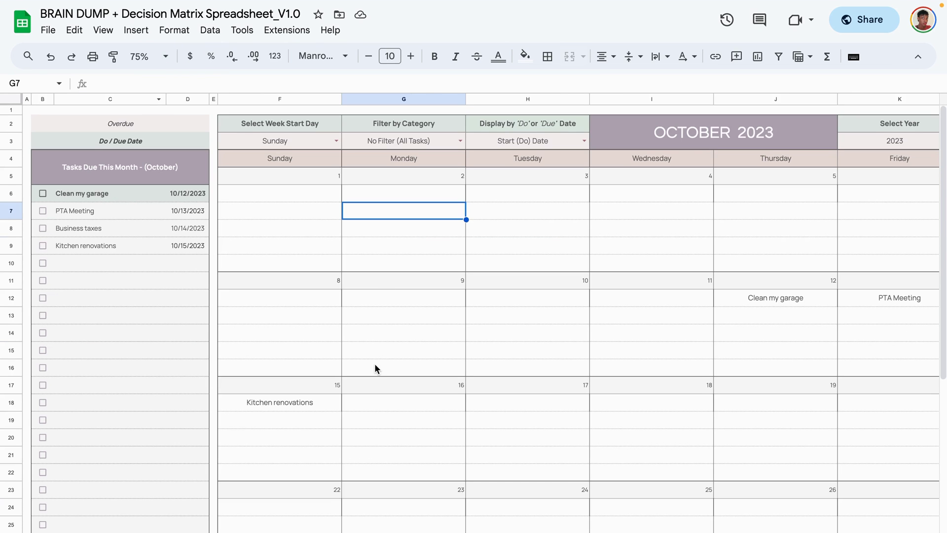
left_click(375, 368)
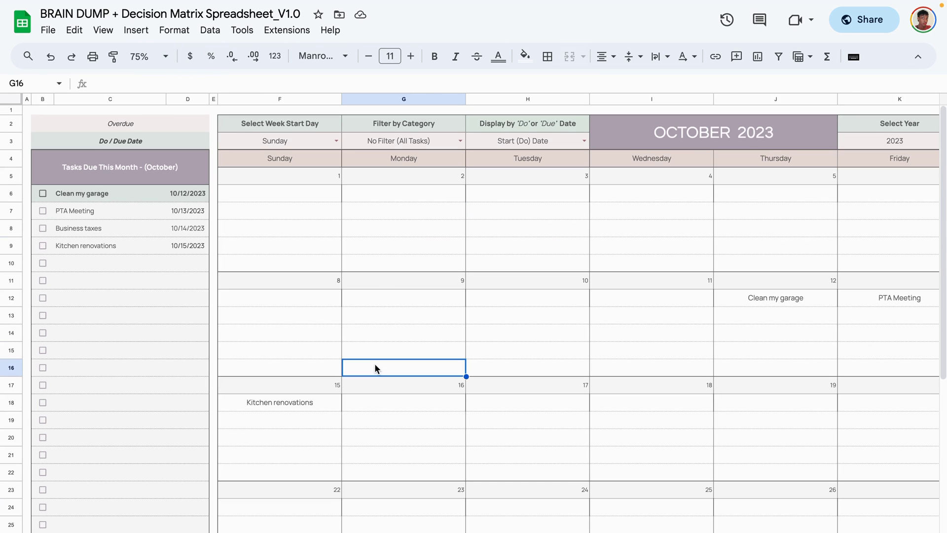
scroll(392, 311, "right", 3)
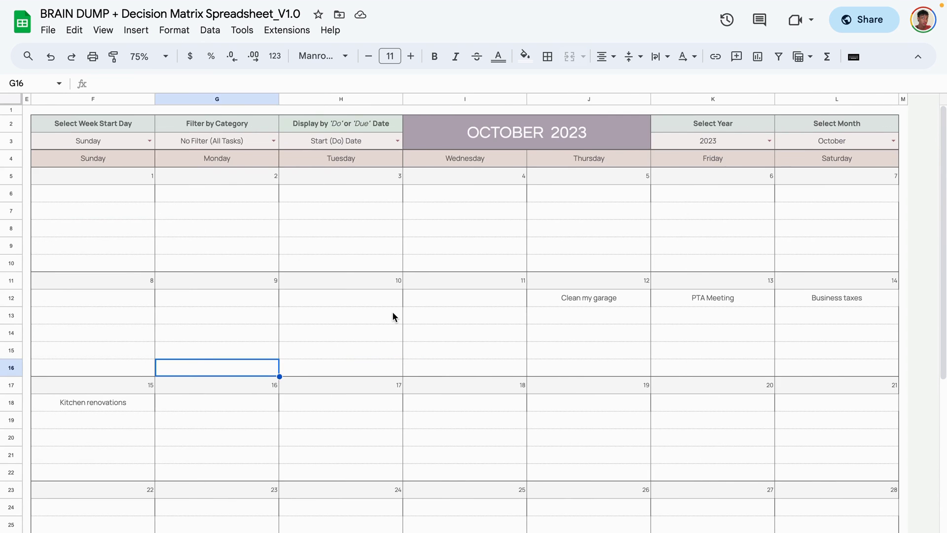
scroll(392, 312, "left", 3)
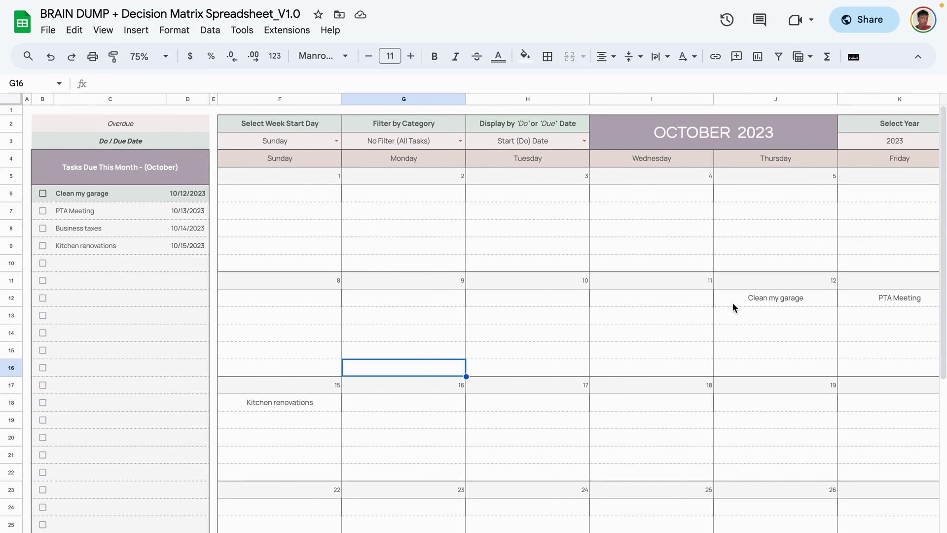
scroll(732, 302, "right", 3)
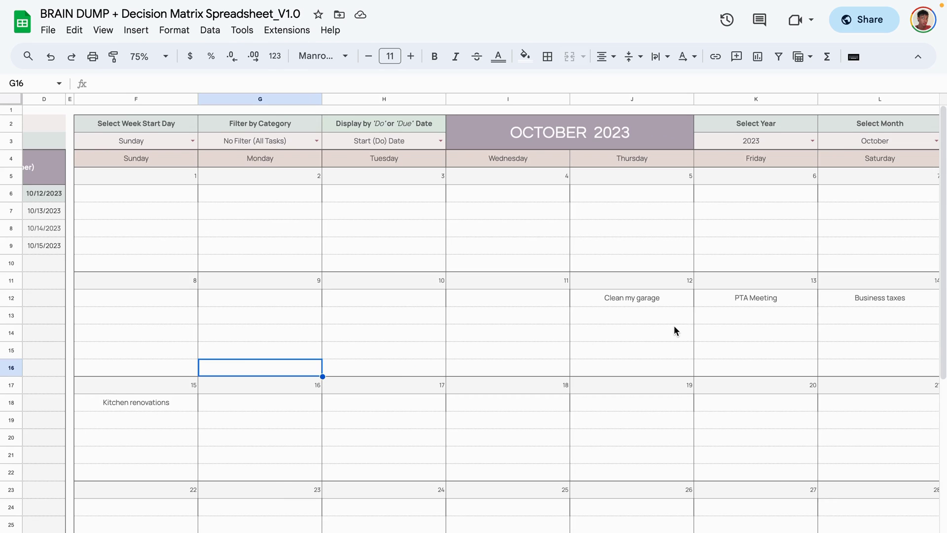
scroll(675, 330, "right", 1)
scroll(335, 300, "left", 4)
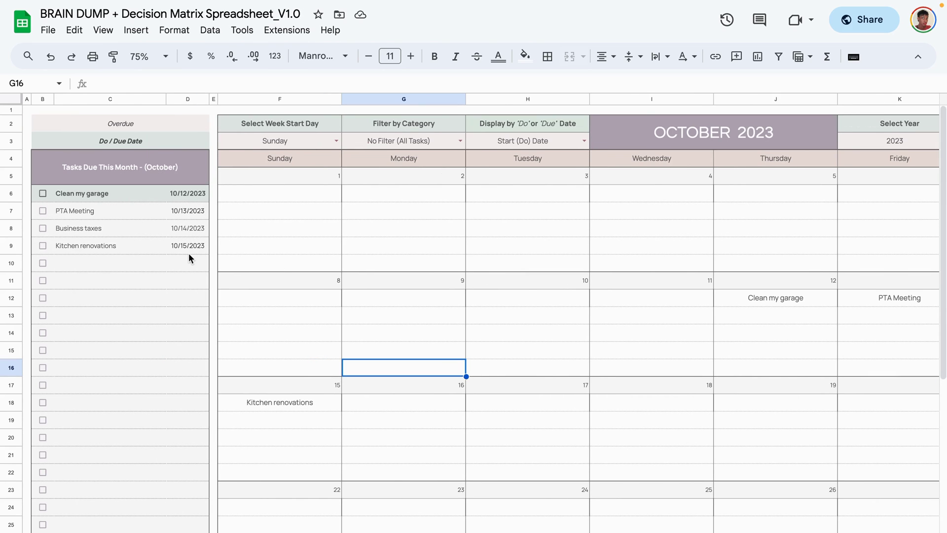
scroll(533, 290, "right", 1)
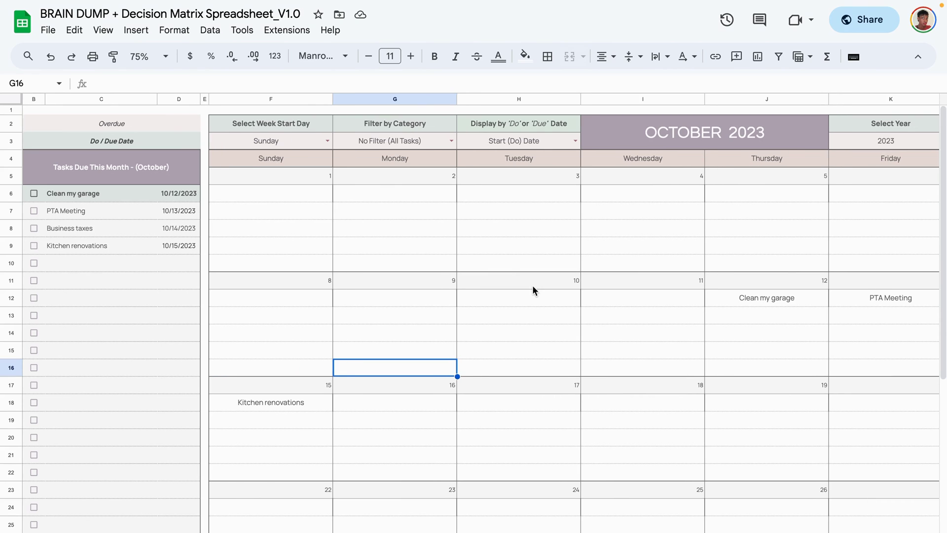
scroll(135, 397, "left", 1)
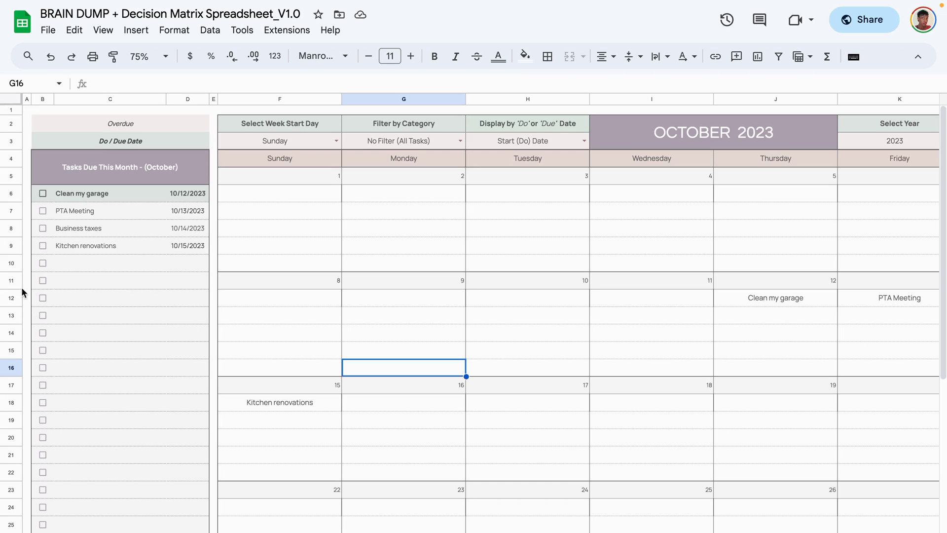
Step: Toggle Clean my garage's B6 checkbox to strike it through, then return to Task Tracker
left_click(42, 193)
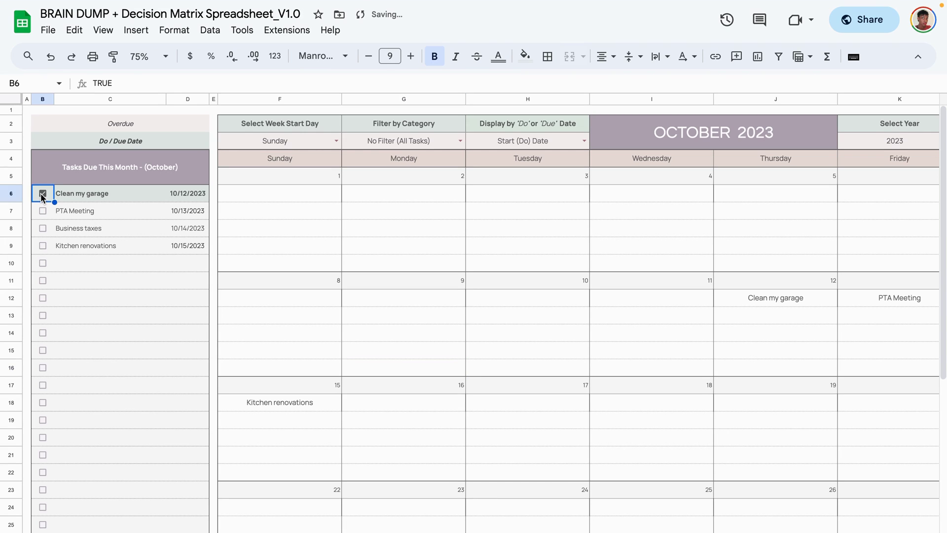
left_click(42, 193)
left_click(43, 193)
scroll(557, 237, "right", 3)
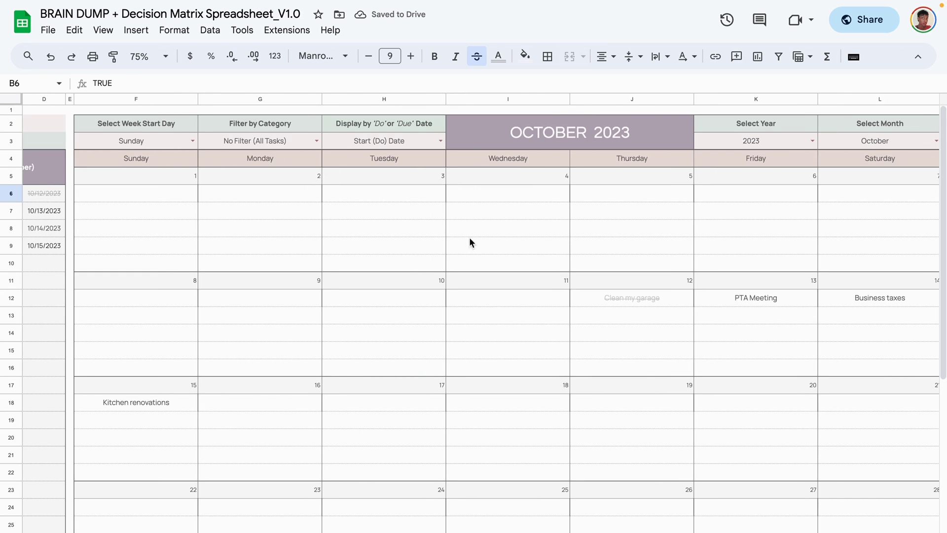
scroll(538, 326, "left", 3)
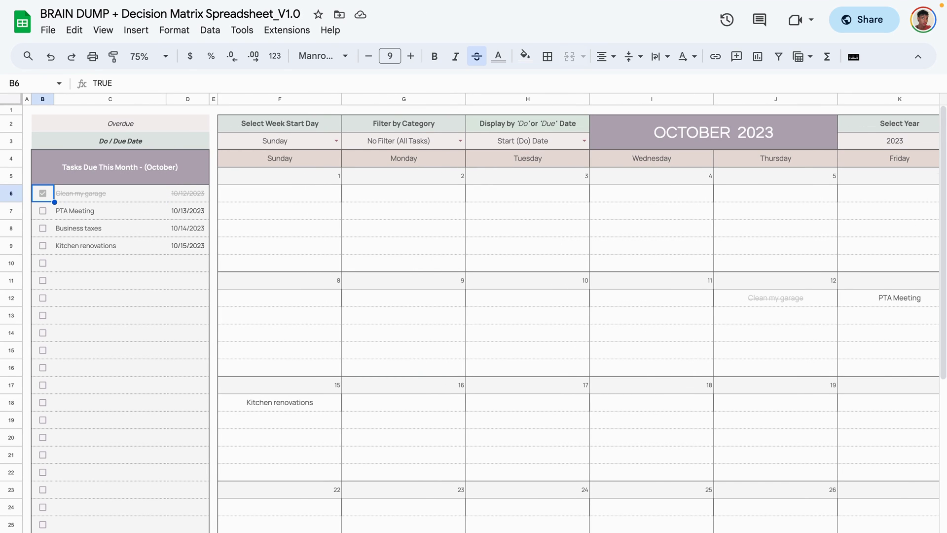
key("ctrl+shift+Page_Up")
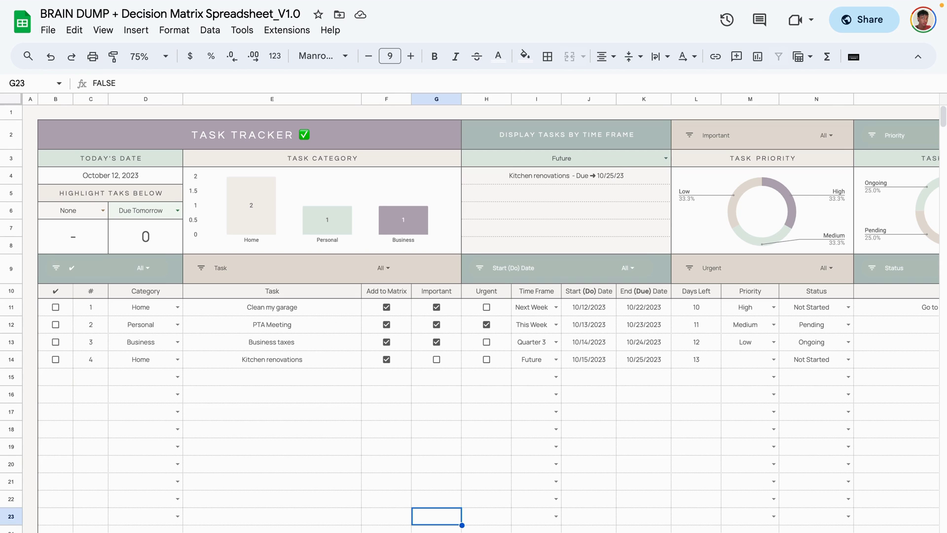
Step: Mark Clean my garage and PTA Meeting done in B11 and B12 on Task Tracker
left_click(272, 412)
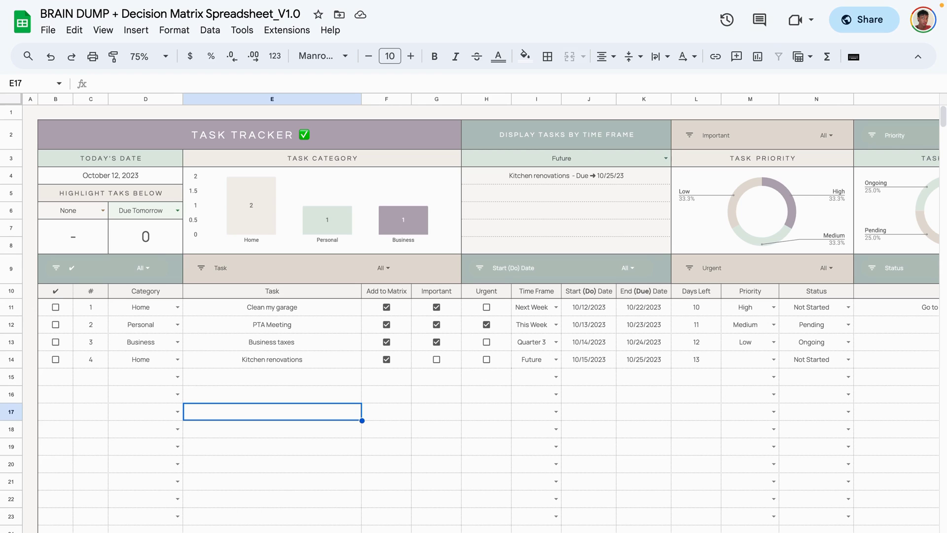
left_click(56, 308)
left_click(55, 325)
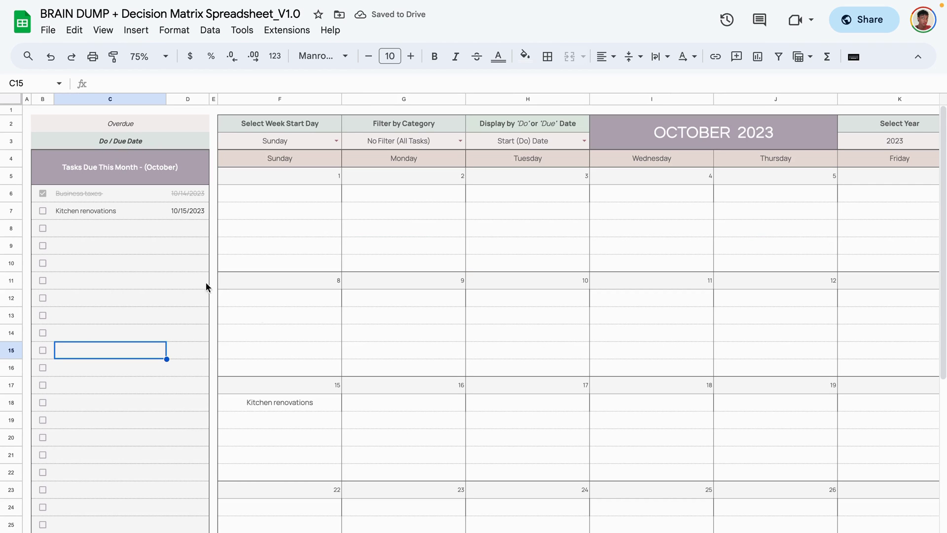
Step: Uncheck Business taxes in the calendar's monthly list, leaving it and Kitchen renovations unchecked
left_click(43, 193)
left_click(141, 218)
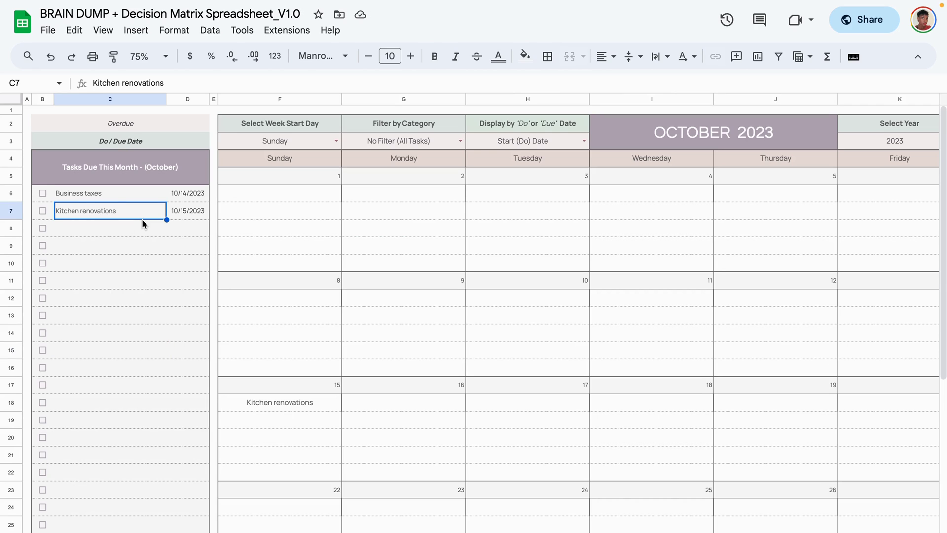
key("ctrl+z")
left_click(43, 194)
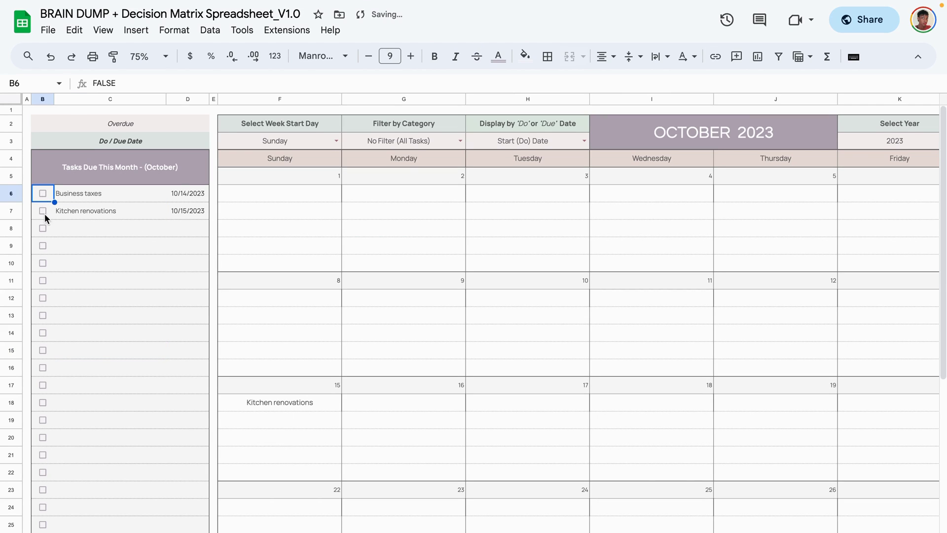
left_click(88, 248)
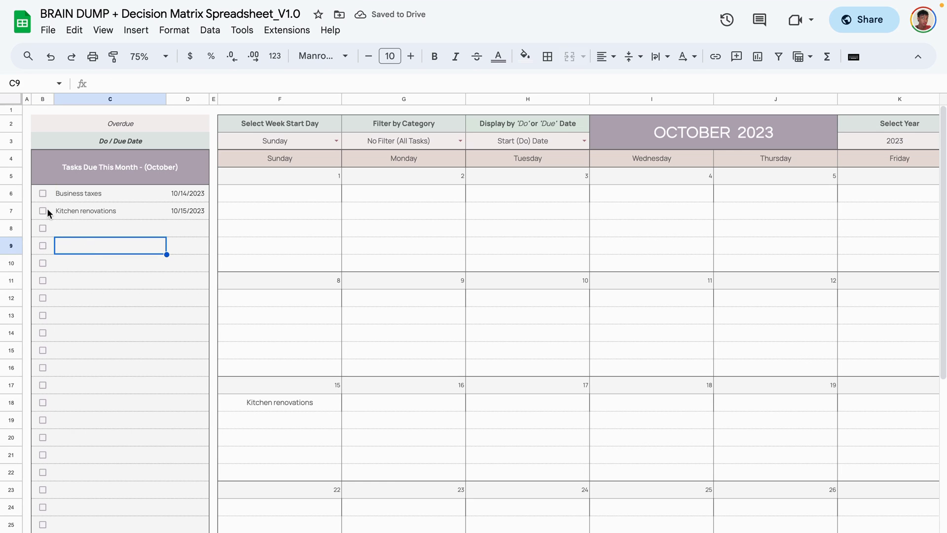